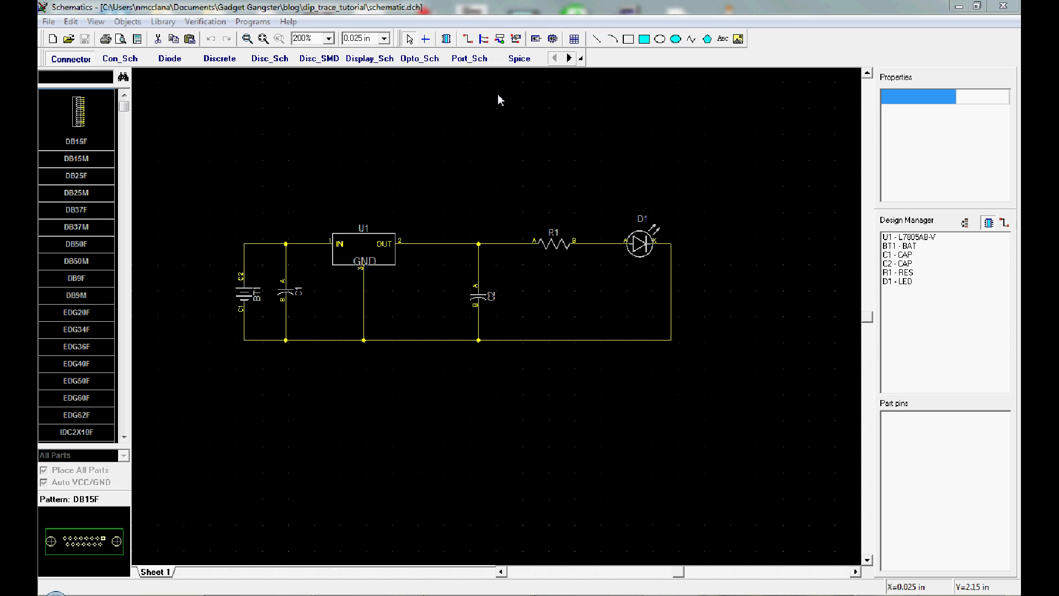
Convert the regulator/LED schematic to PCB Layout, showing six footprints joined by ratsnest lines.
left_click(481, 145)
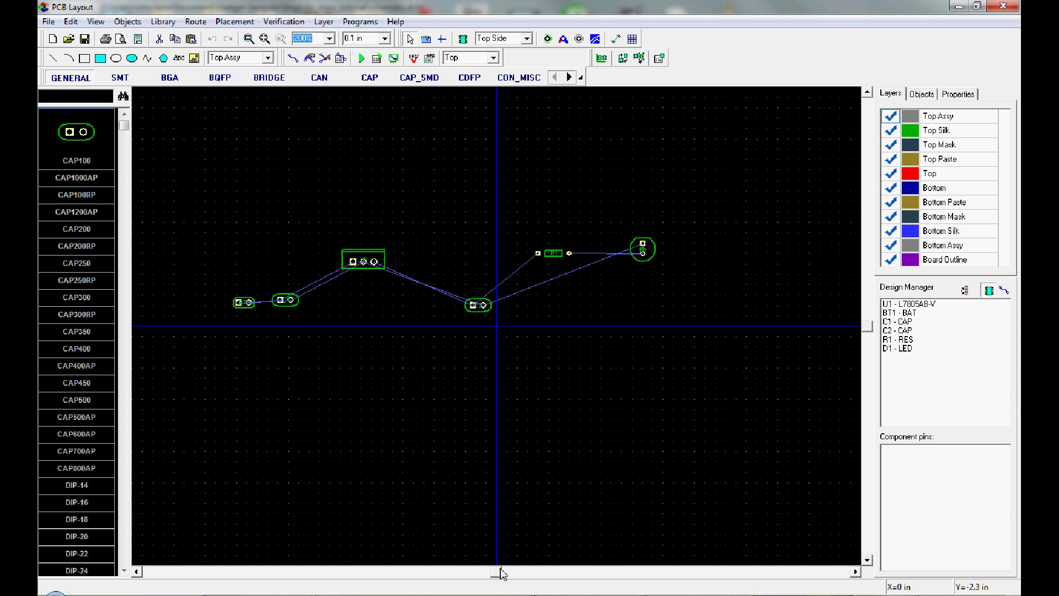
left_click_drag(496, 572, 533, 578)
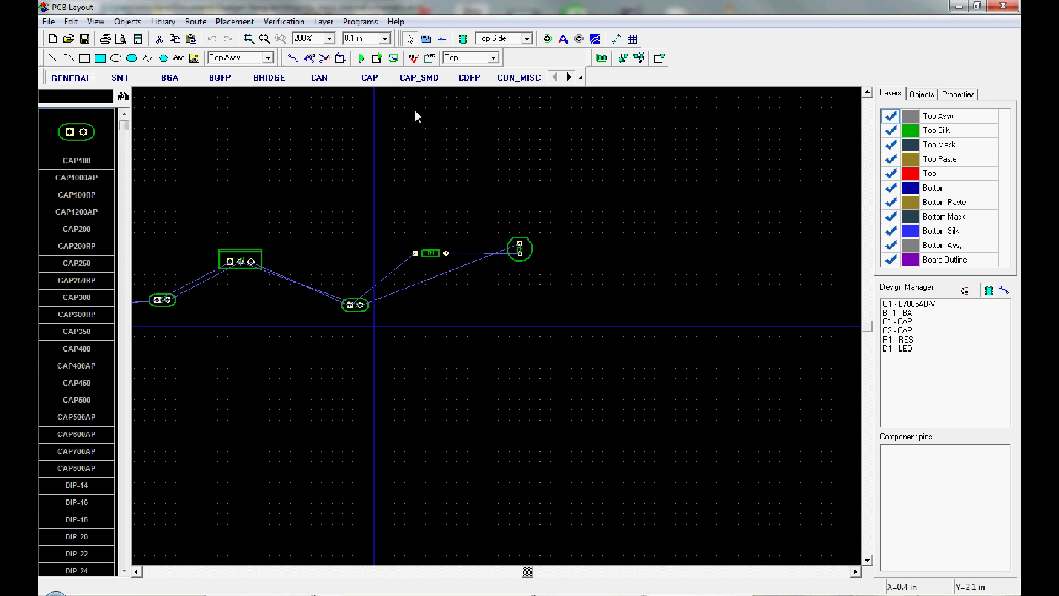
Draw a rectangular board outline from the origin up to the top-right corner.
left_click(394, 59)
key("Tab")
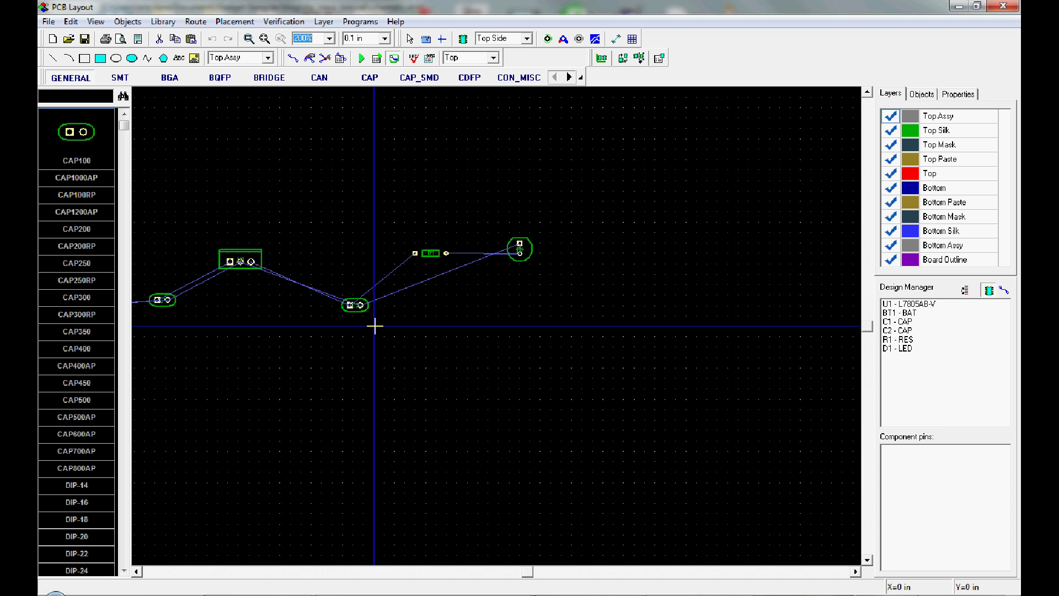
left_click(374, 326)
left_click(600, 179)
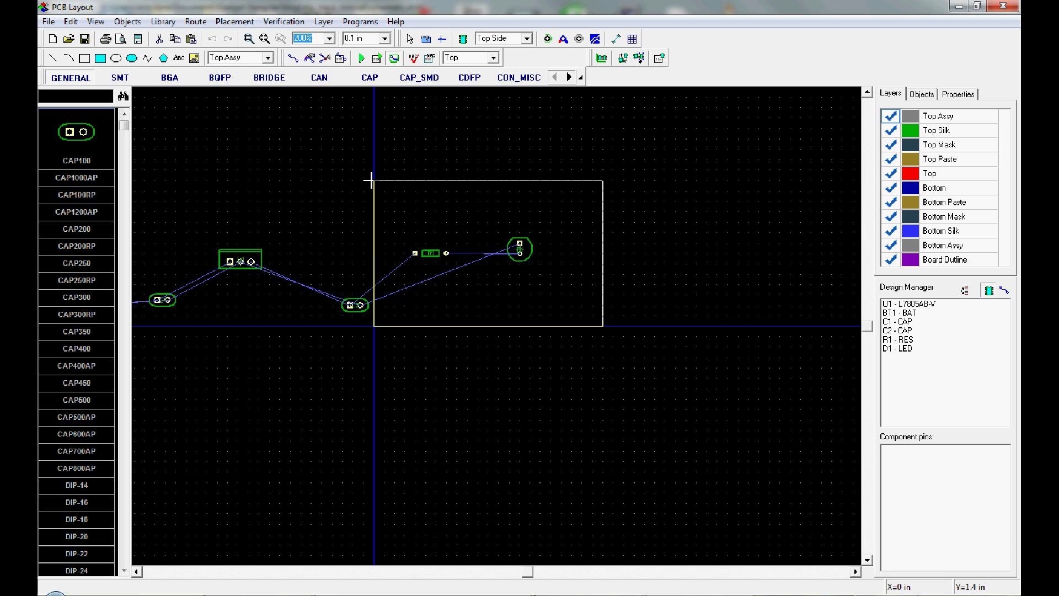
right_click(371, 181)
left_click(381, 190)
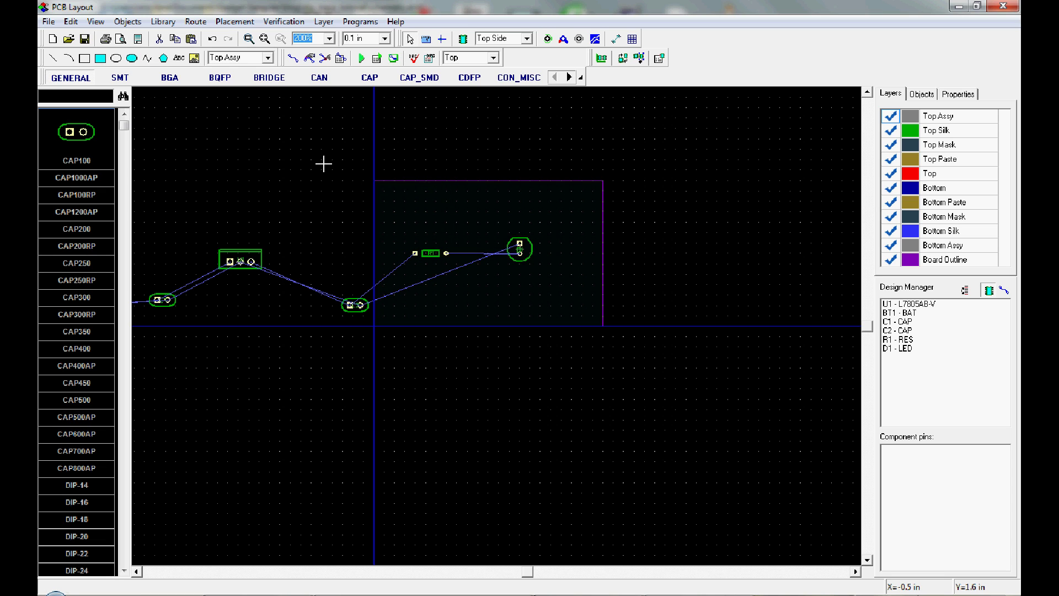
Widen the board outline to about 2.7 in by dragging both right corners further right.
left_click(461, 181)
left_click_drag(602, 182, 655, 181)
left_click(604, 326)
left_click_drag(605, 326, 655, 327)
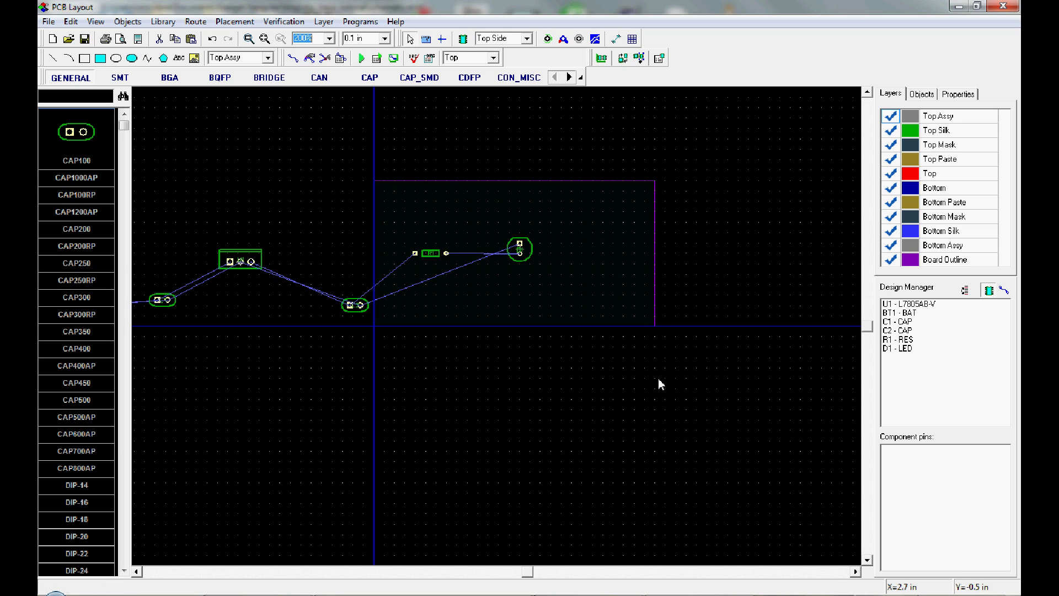
Move LED D1 to the board's right side with resistor R1 below it.
left_click_drag(535, 576, 519, 576)
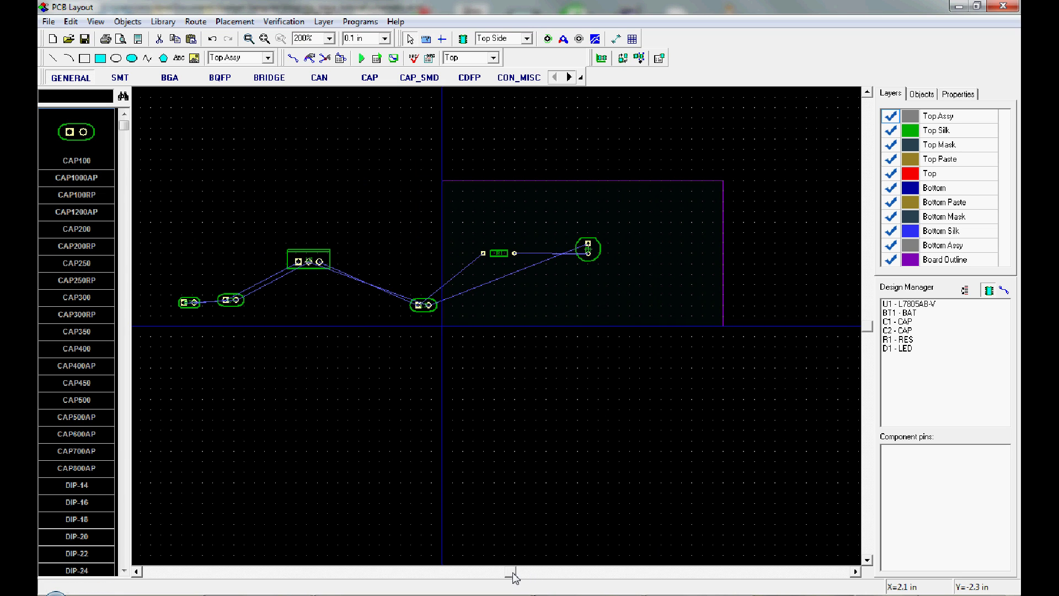
left_click(590, 253)
left_click_drag(589, 254, 708, 272)
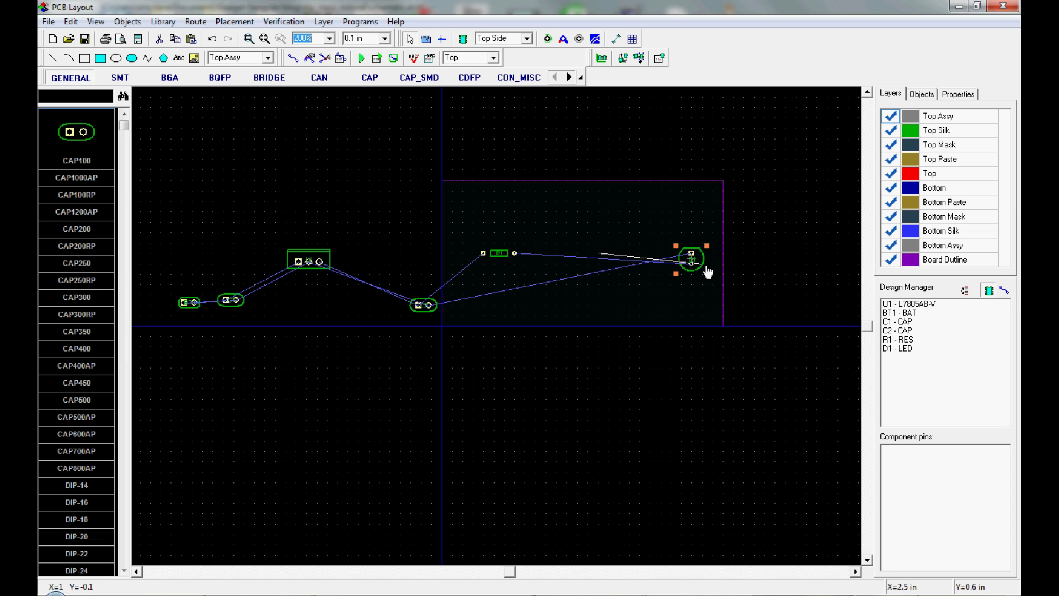
left_click(750, 276)
left_click_drag(505, 262, 683, 313)
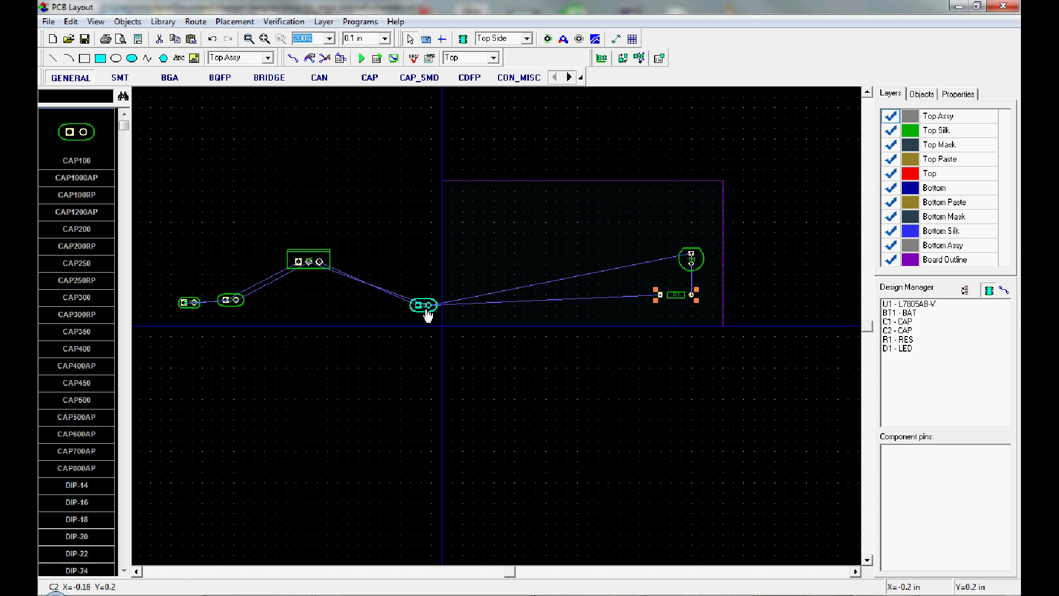
Move regulator U1 and capacitor C2 onto the board, with C2 rotated upright beside U1.
left_click_drag(254, 211, 445, 374)
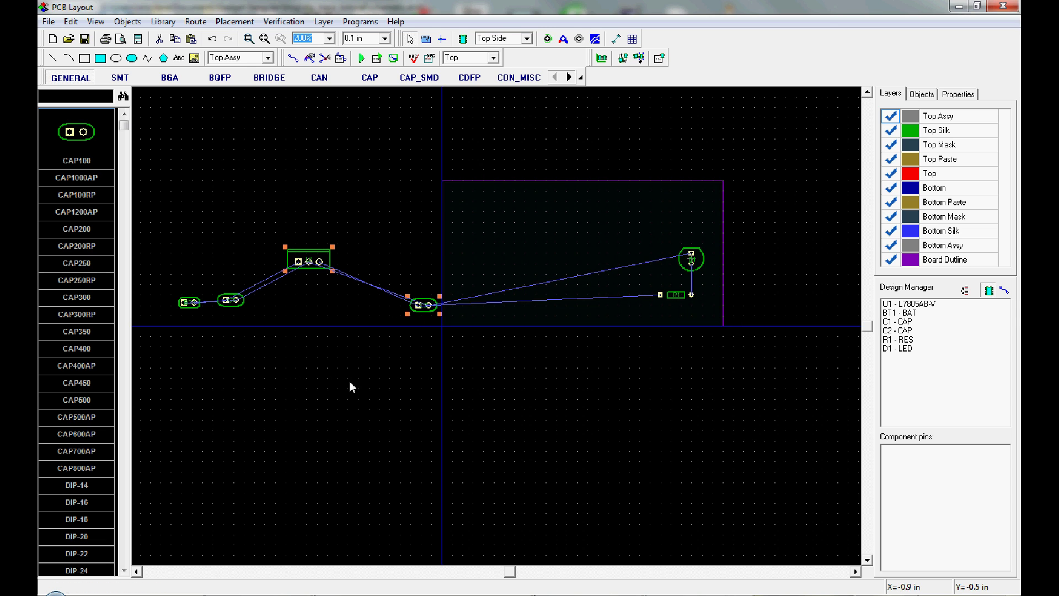
left_click_drag(317, 274, 533, 231)
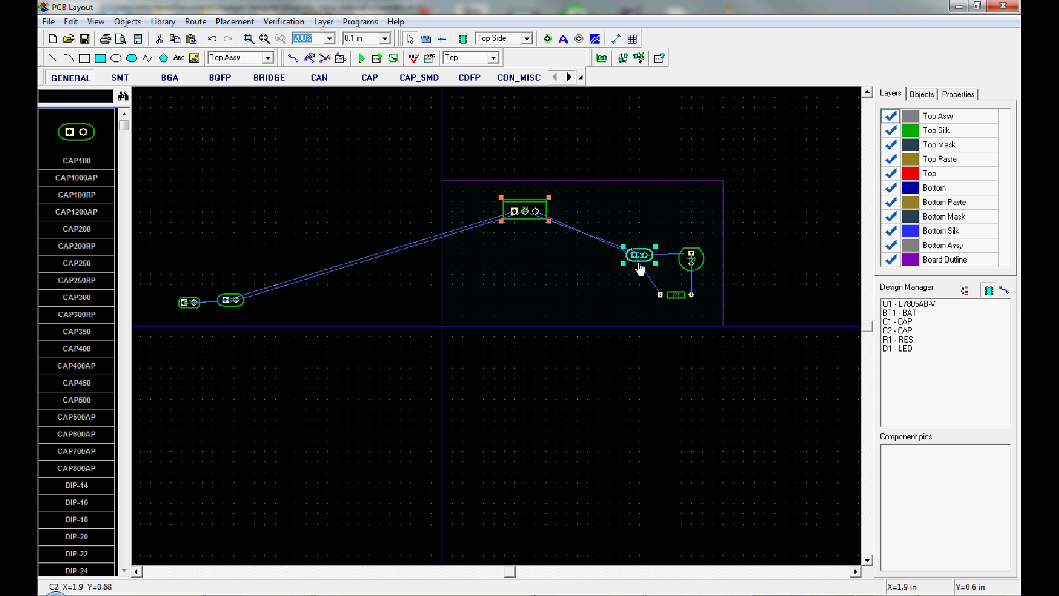
mouse_move(640, 269)
left_mouse_down()
mouse_move(549, 283)
mouse_move(628, 250)
mouse_move(638, 260)
left_mouse_up()
left_click(632, 146)
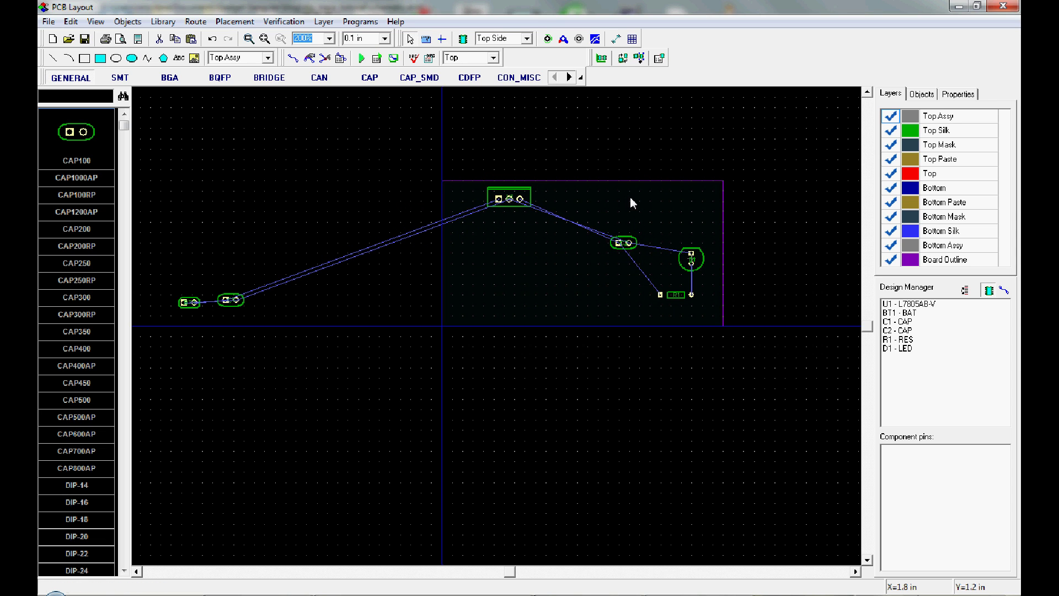
left_click(623, 242)
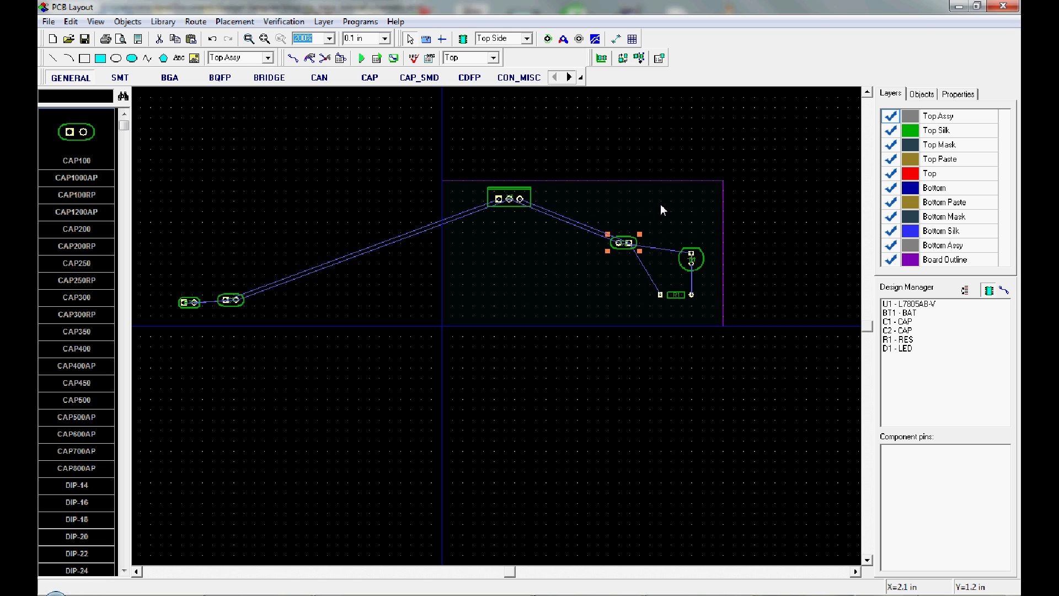
key("r")
key("r")
key("r")
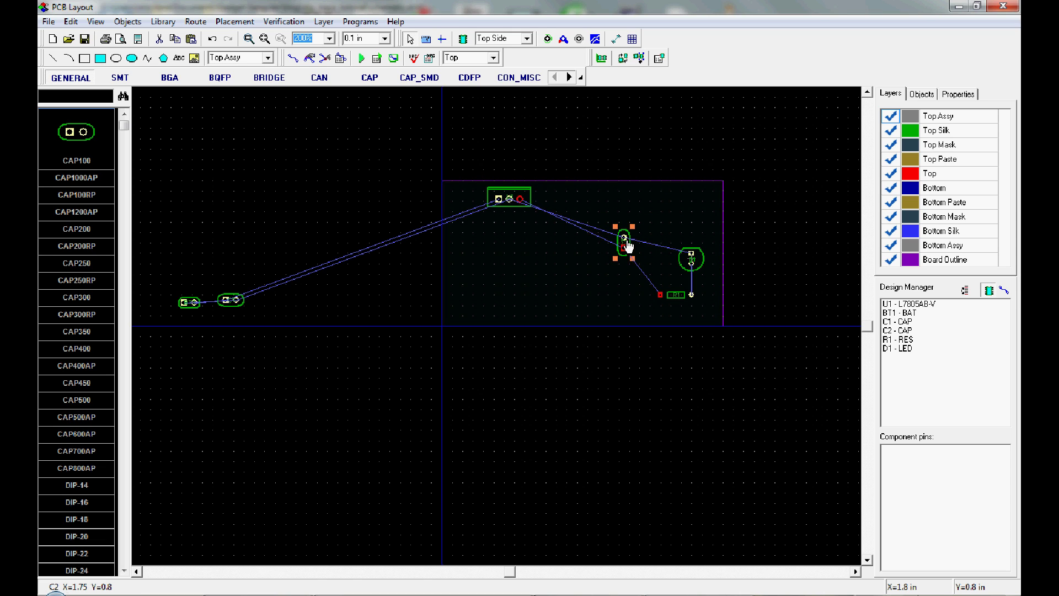
left_click_drag(628, 245, 564, 200)
Rotate capacitor C1 upright and place it on the board left of U1.
left_click(577, 183)
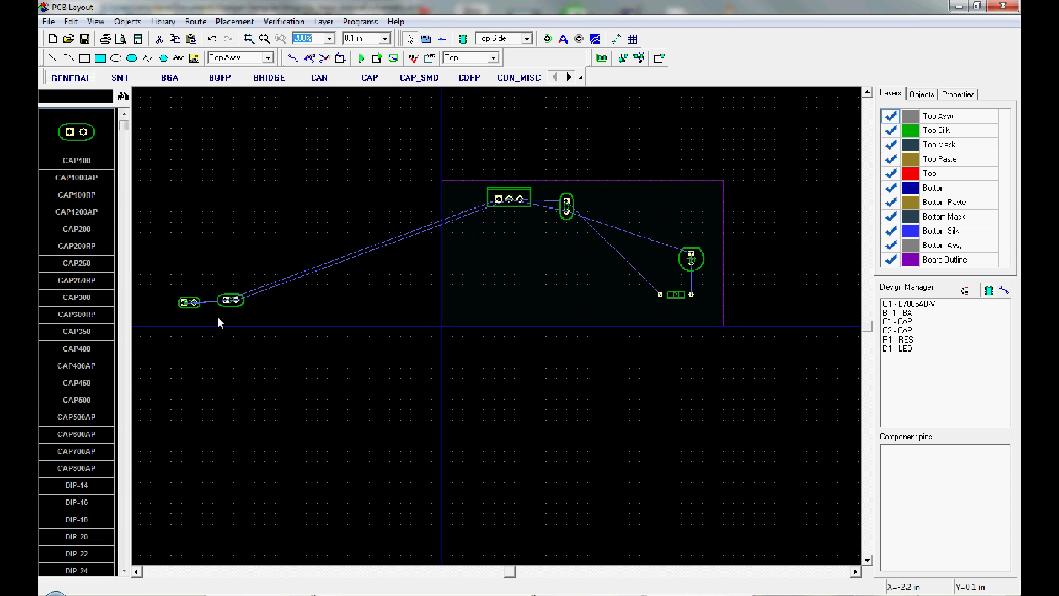
left_click(230, 301)
key("r")
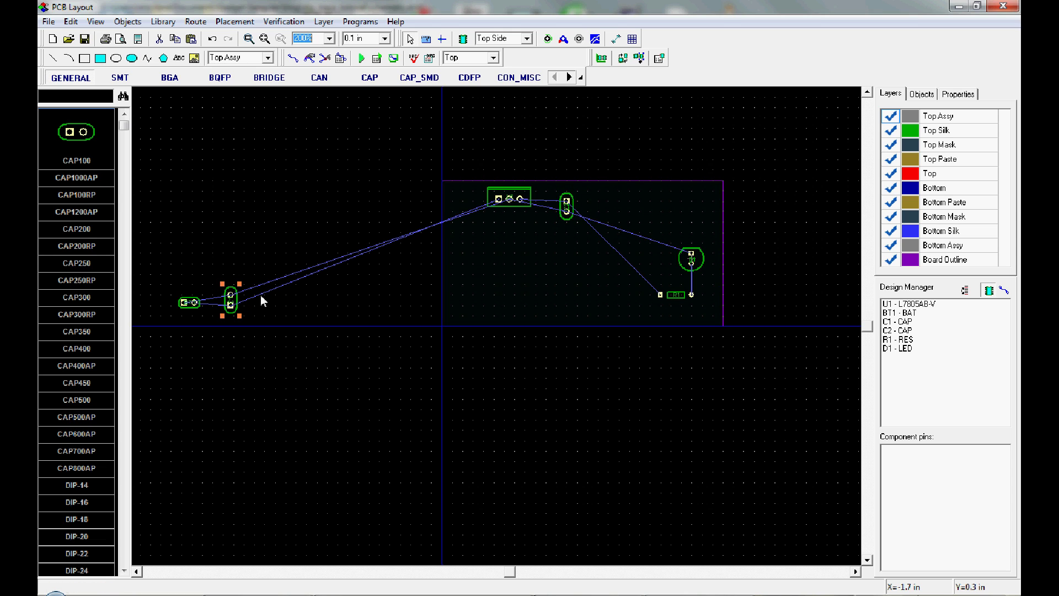
left_click_drag(231, 301, 462, 202)
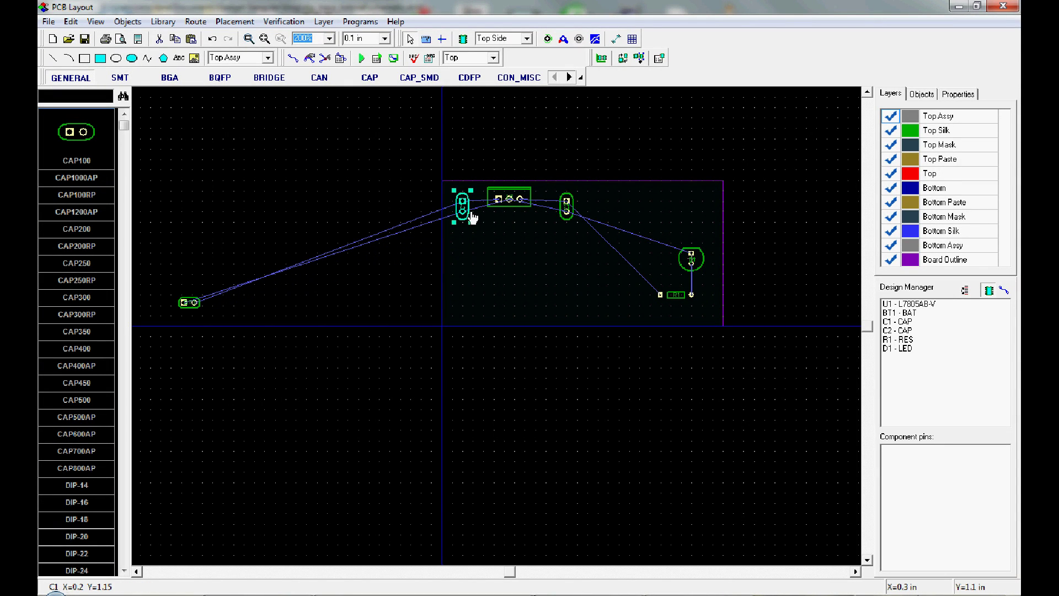
left_click(463, 203)
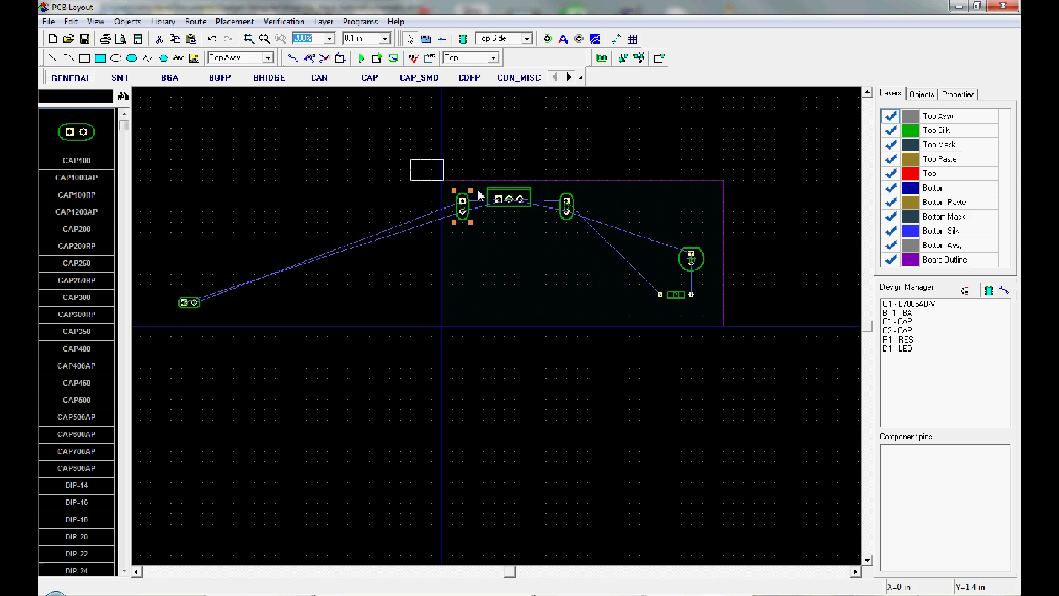
Nudge capacitor C2 one grid step left, closer to U1.
left_click(575, 212)
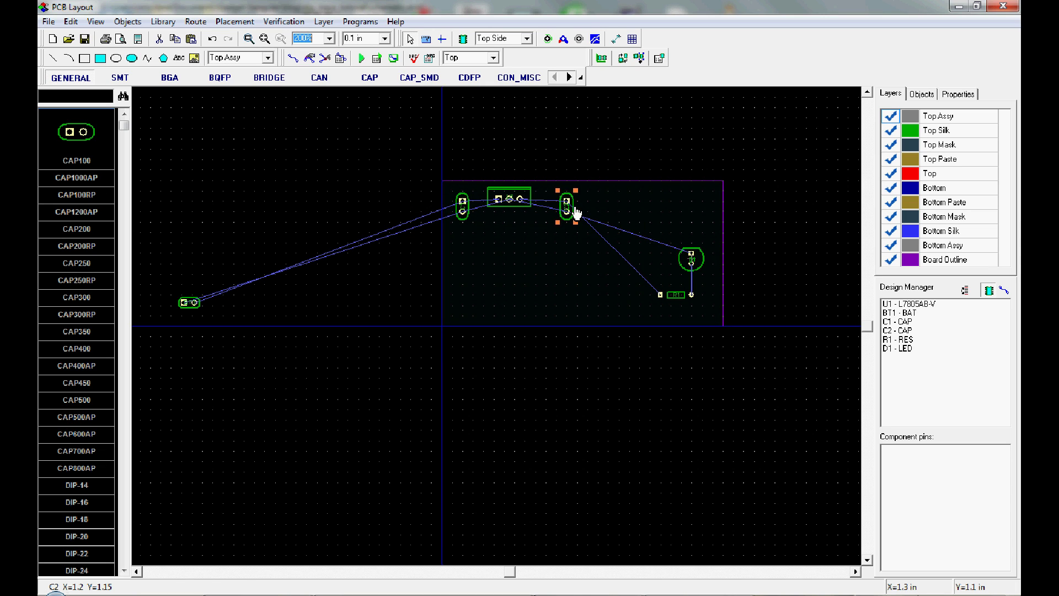
key("Left")
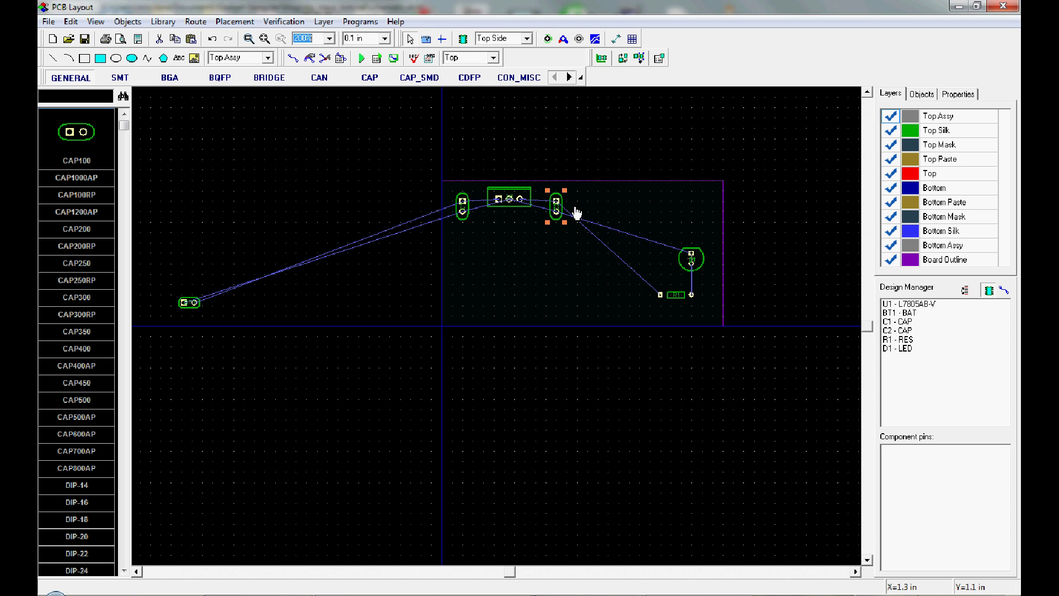
left_click(573, 148)
Keeping the 0.1 in grid, move battery BT1 onto the board below C1, rotated 180°.
left_click(385, 38)
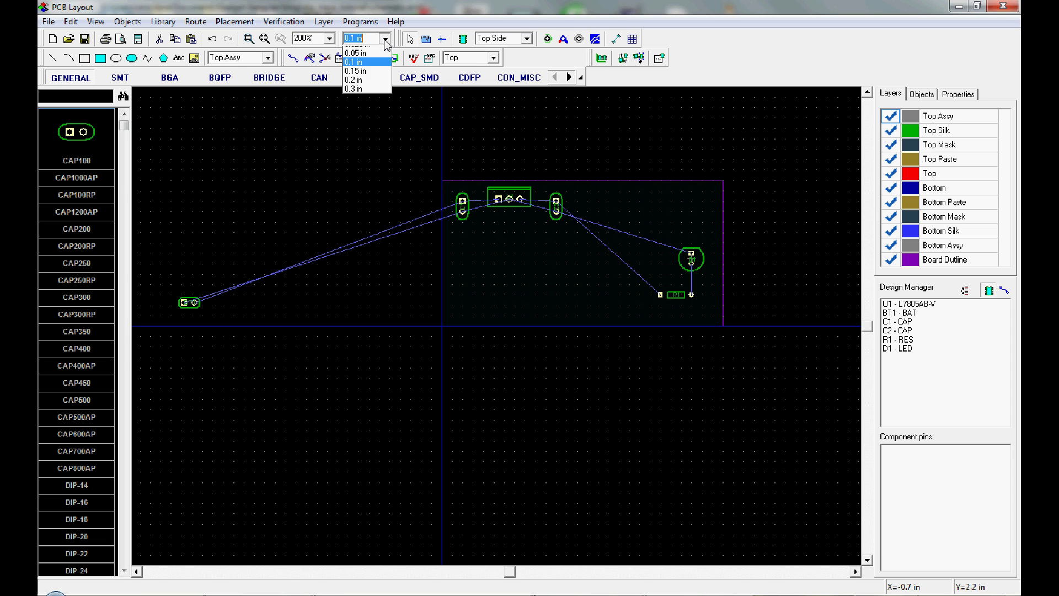
left_click(385, 40)
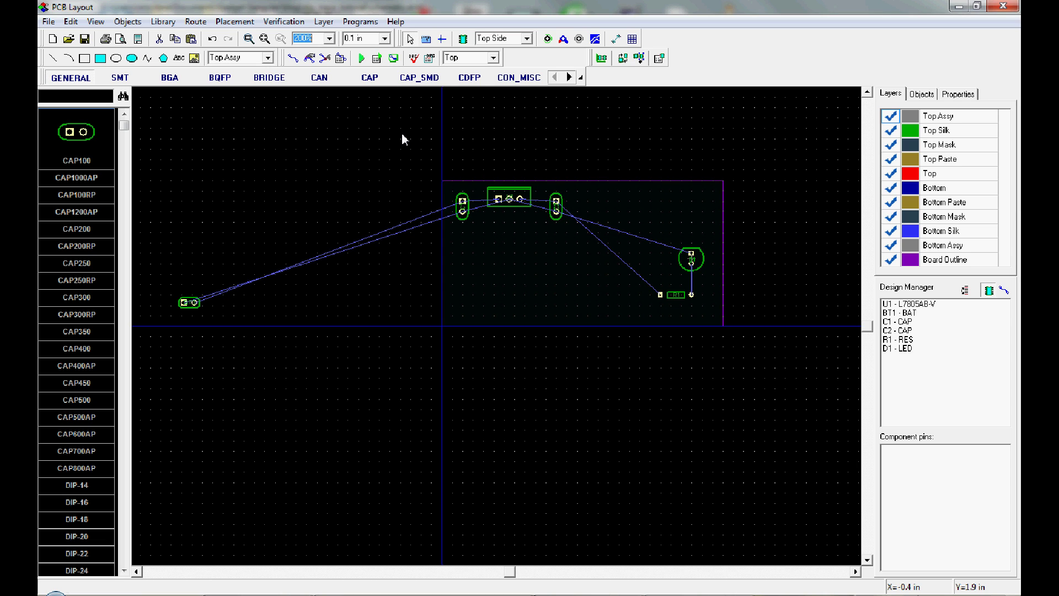
scroll(401, 139, "up", 3)
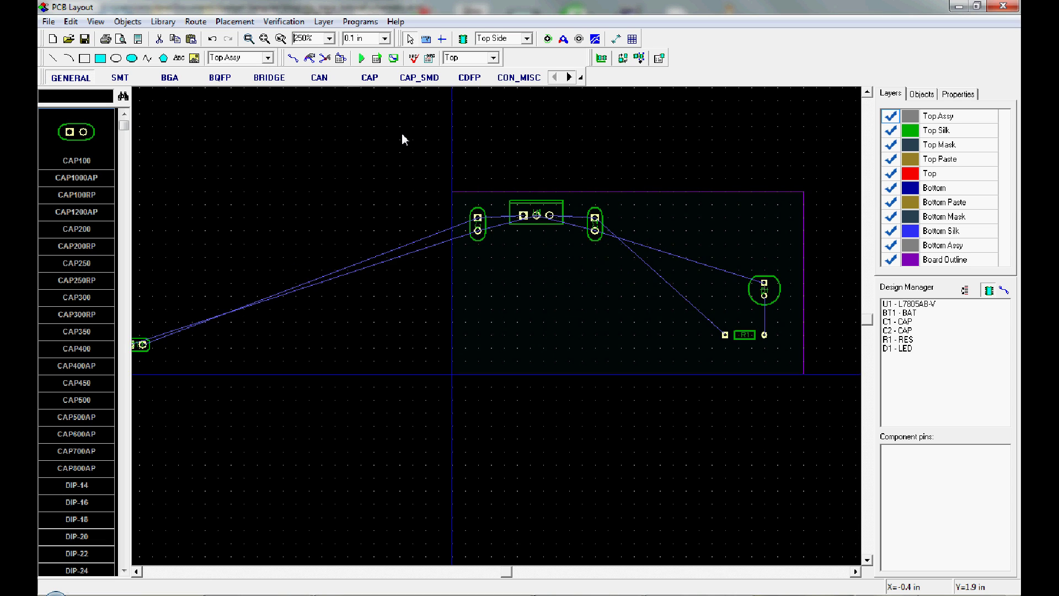
scroll(402, 135, "down", 2)
left_click_drag(142, 348, 491, 333)
key("r")
key("r")
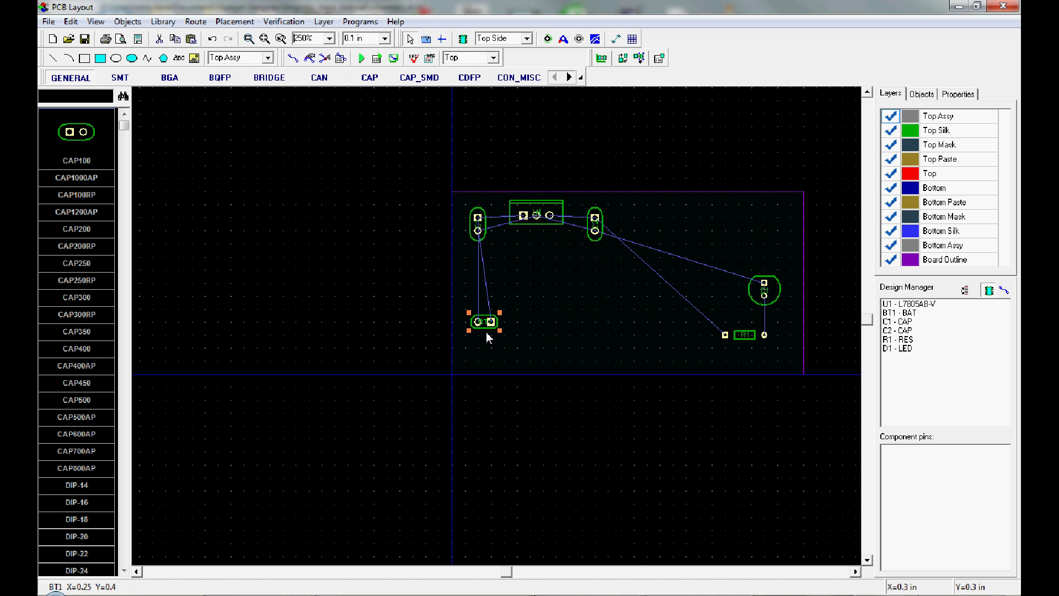
left_click_drag(507, 337, 524, 333)
key("r")
key("r")
key("r")
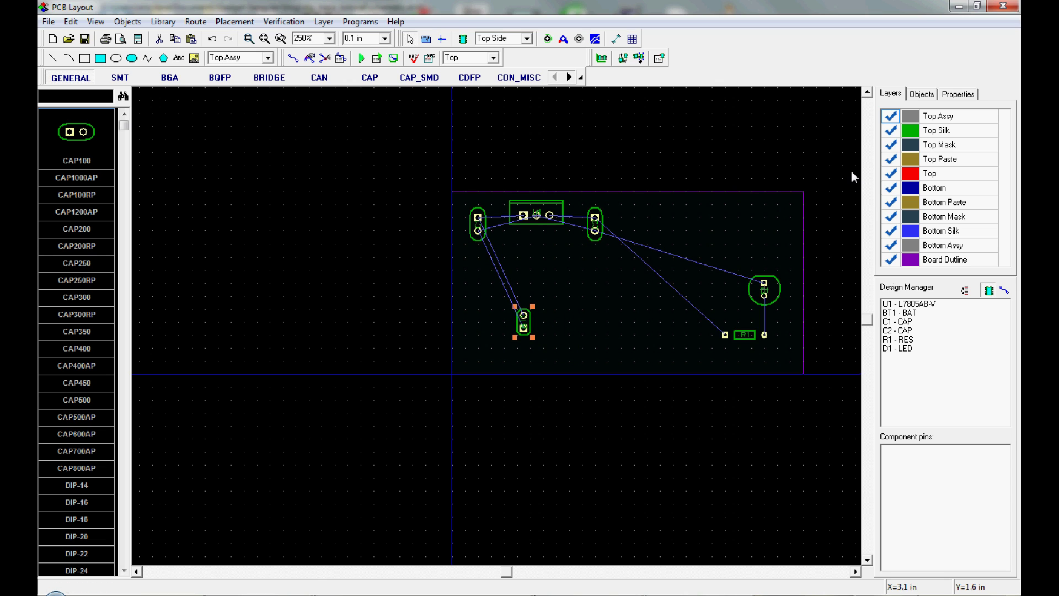
left_click(944, 131)
left_click(956, 145)
left_click(964, 160)
left_click(966, 175)
left_click(967, 189)
left_click(962, 178)
left_click(961, 191)
left_click(959, 175)
left_click(966, 192)
left_click(971, 204)
left_click(975, 218)
left_click(980, 230)
left_click(977, 248)
left_click(975, 260)
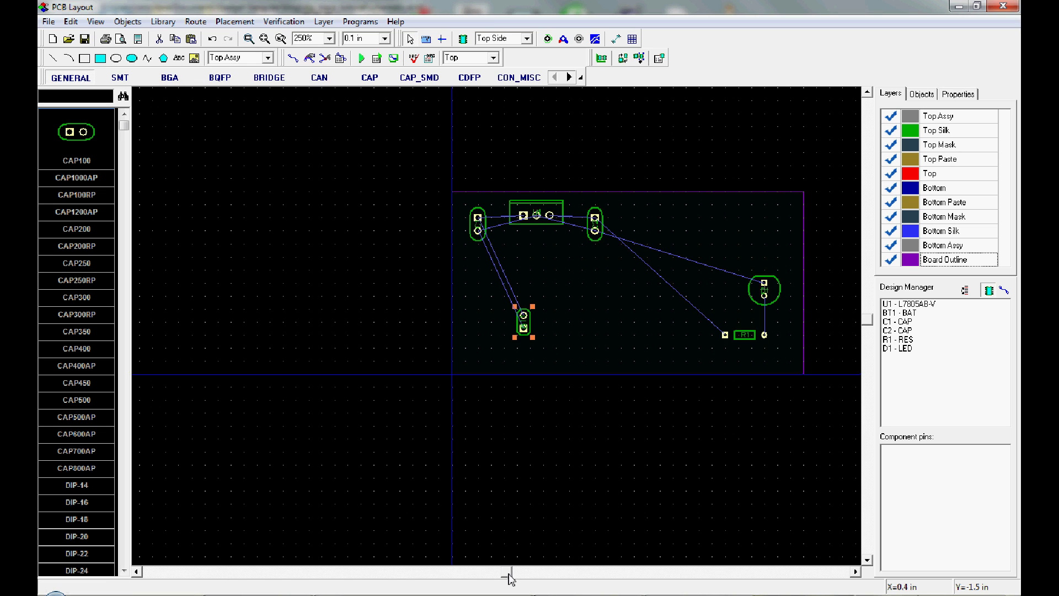
Shift battery BT1 up and left beneath C1, then select the Top Silk layer.
left_click_drag(508, 573, 531, 574)
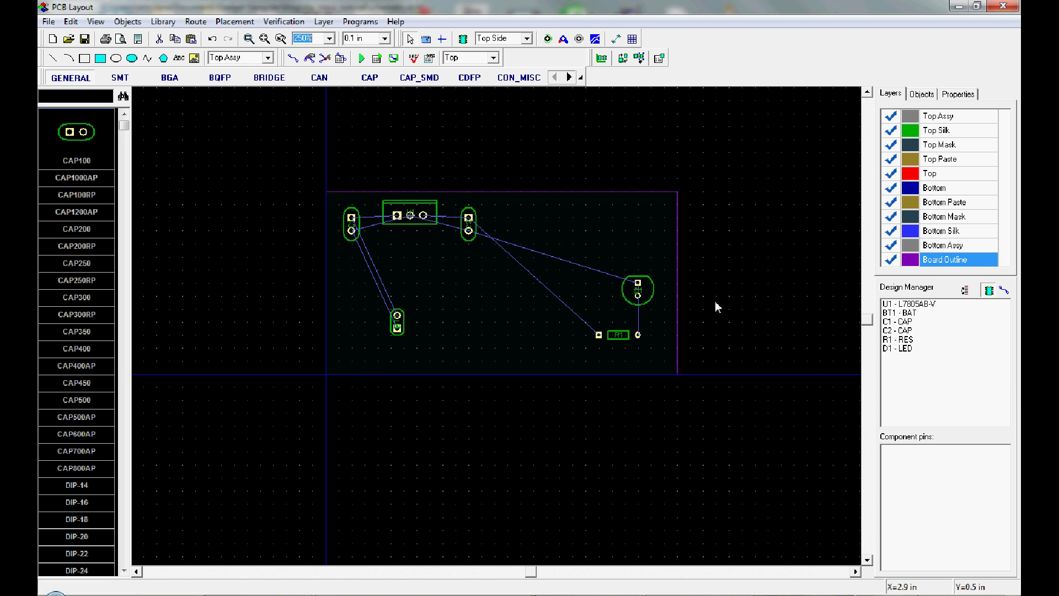
left_click_drag(407, 322, 377, 300)
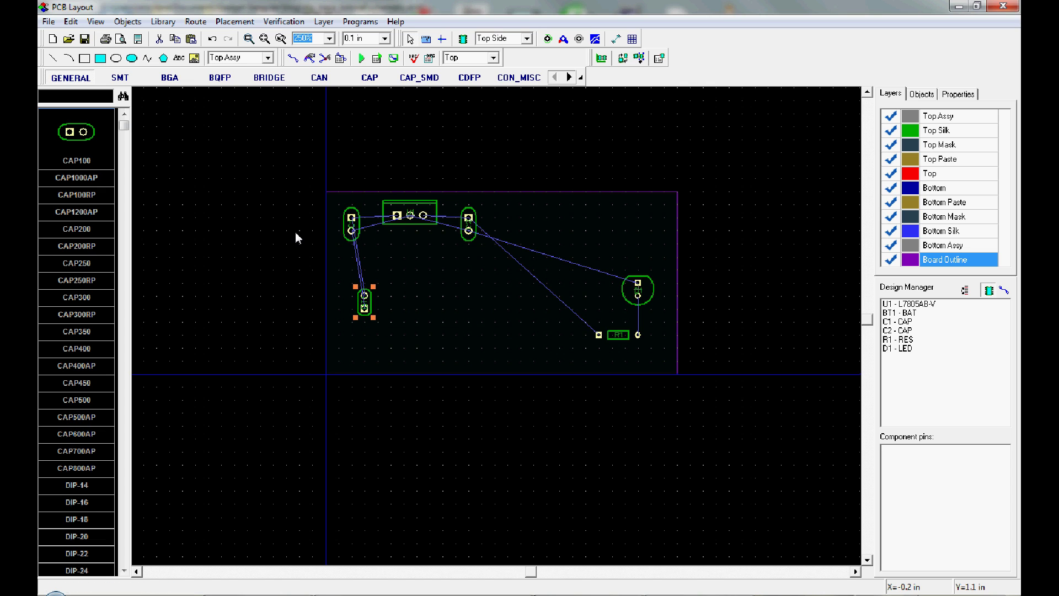
left_click(943, 130)
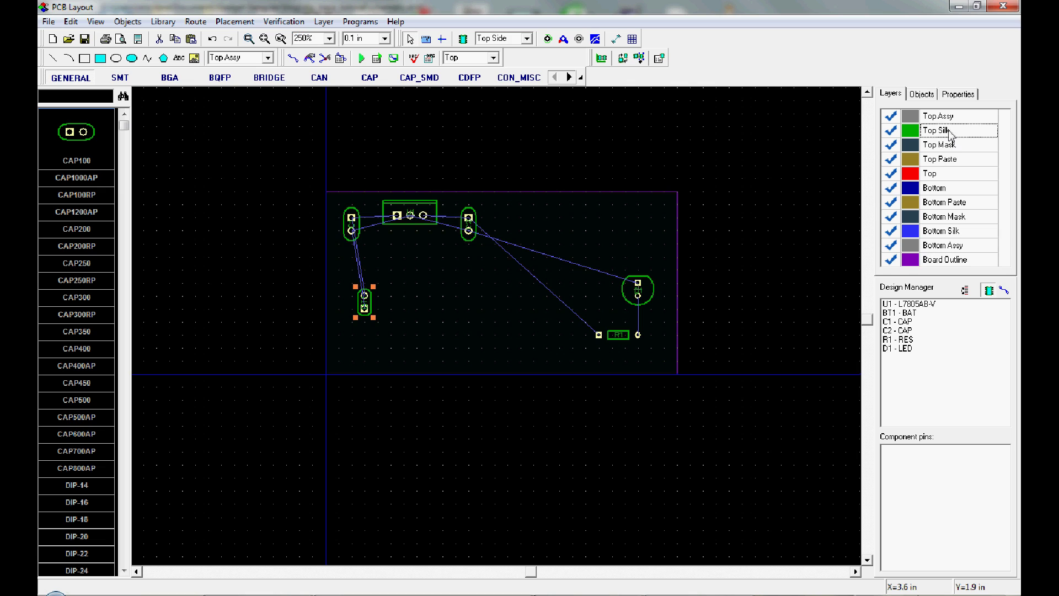
On the Top Silk layer, place a '−' polarity mark below battery BT1.
left_click(267, 57)
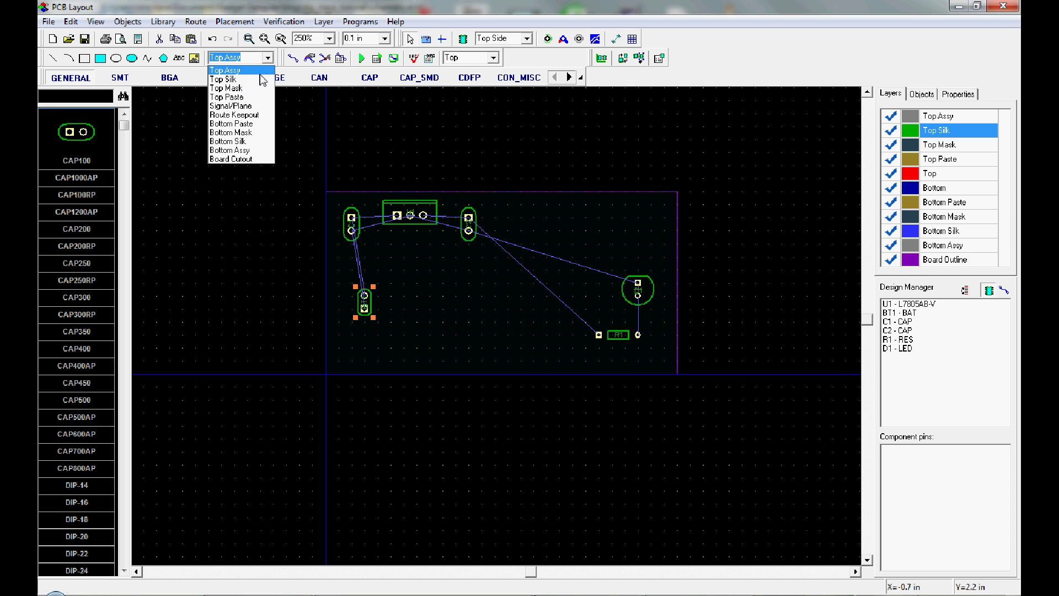
left_click(257, 82)
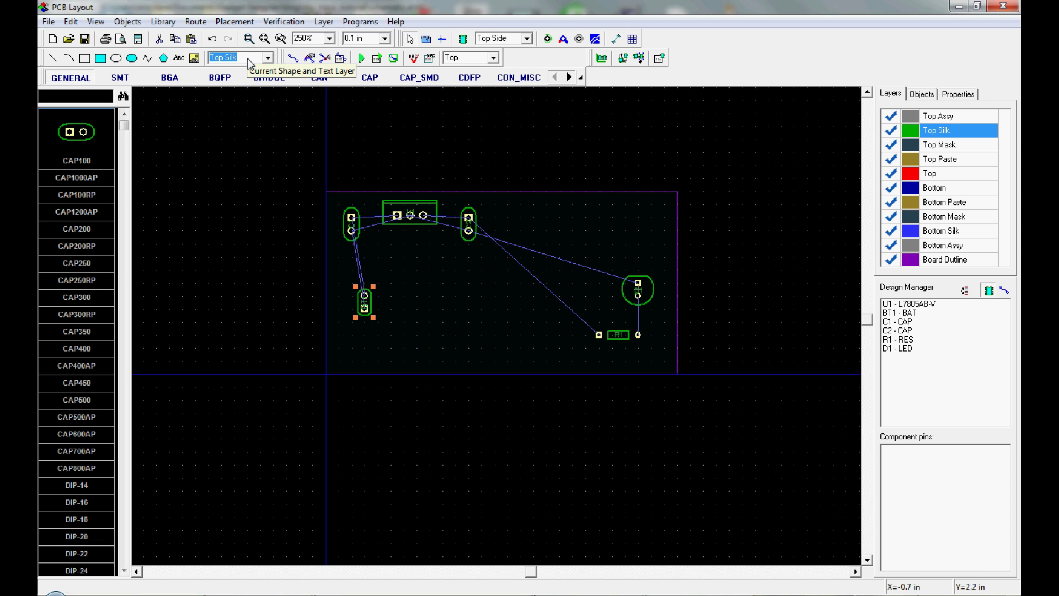
left_click(180, 58)
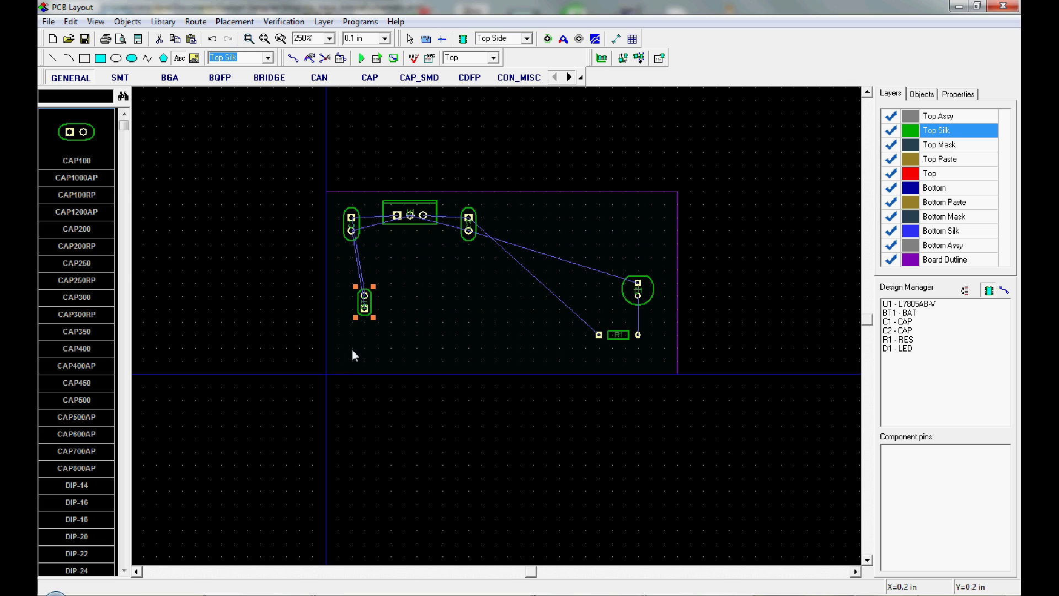
left_click(365, 332)
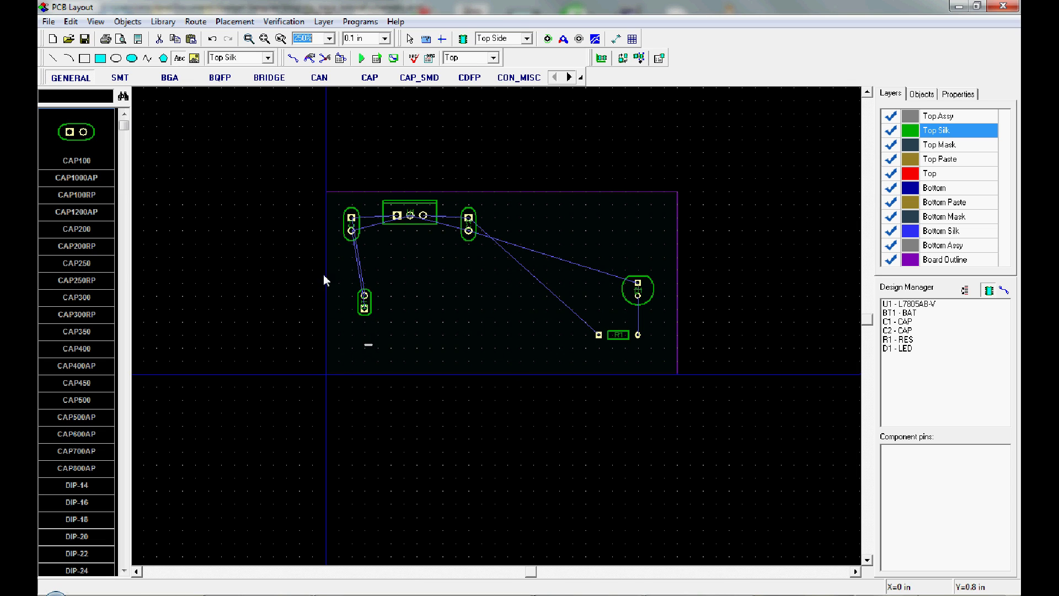
right_click(263, 236)
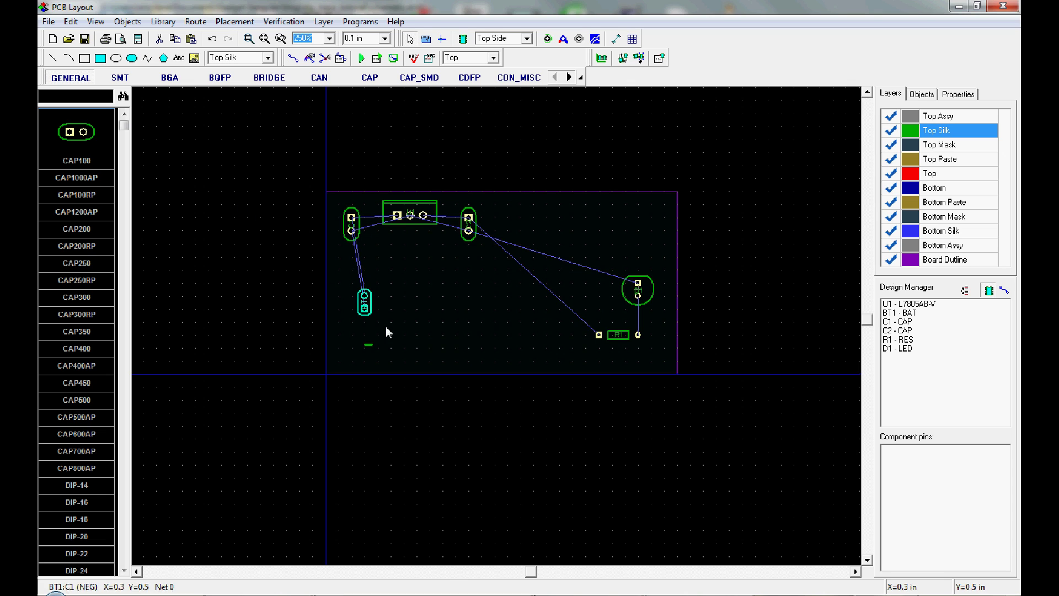
left_click(368, 345)
left_click_drag(370, 345, 361, 337)
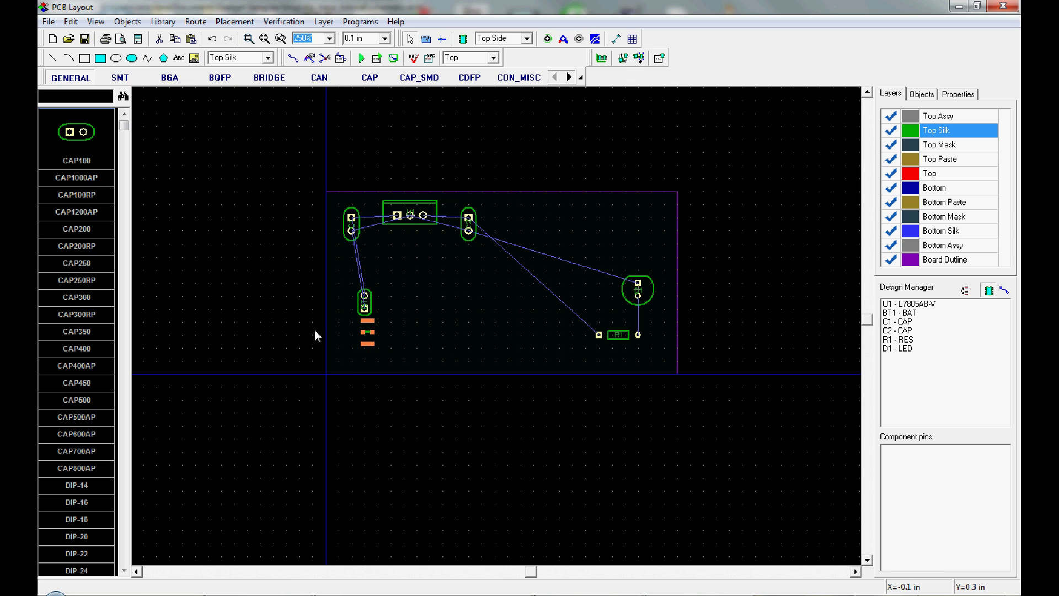
left_click(270, 319)
Place a '+' polarity mark beside battery BT1.
mouse_move(367, 310)
left_click(370, 279)
right_click(203, 211)
left_click(195, 181)
scroll(297, 321, "up", 2)
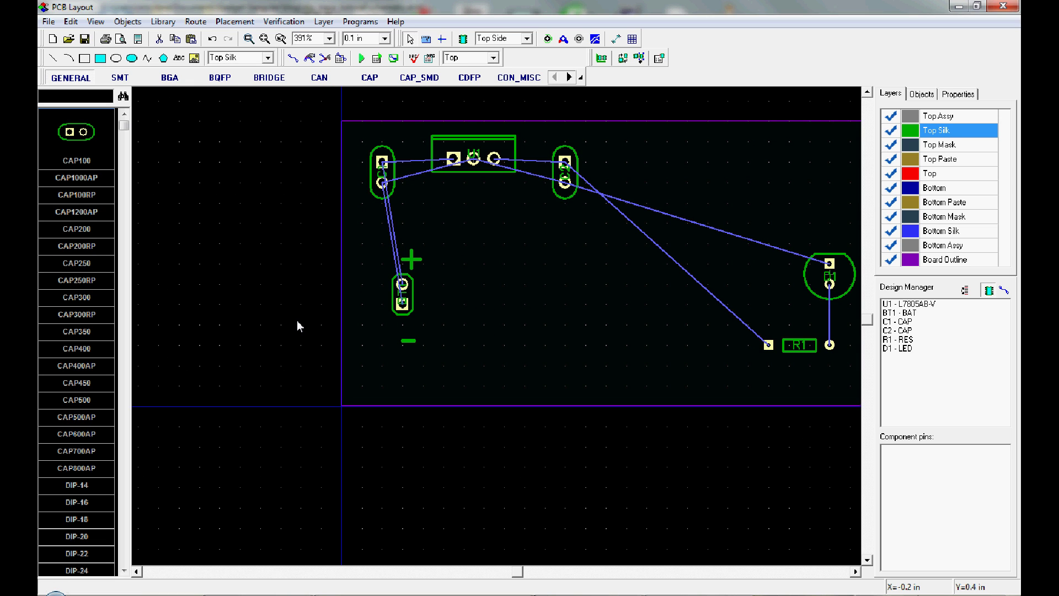
left_click(385, 38)
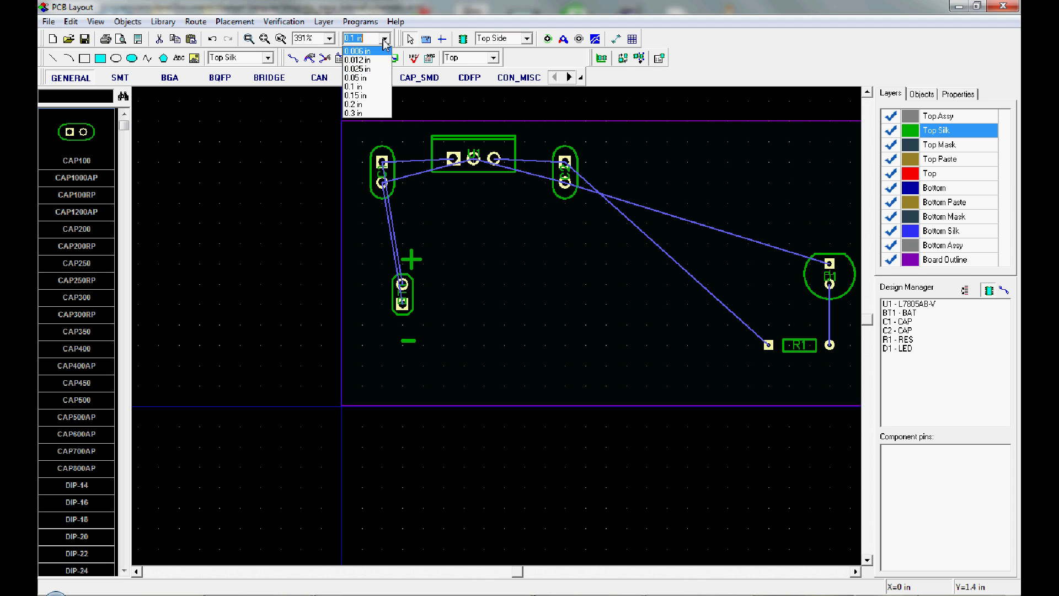
Move the '−' and '+' marks tight against battery BT1's pads.
left_click(384, 39)
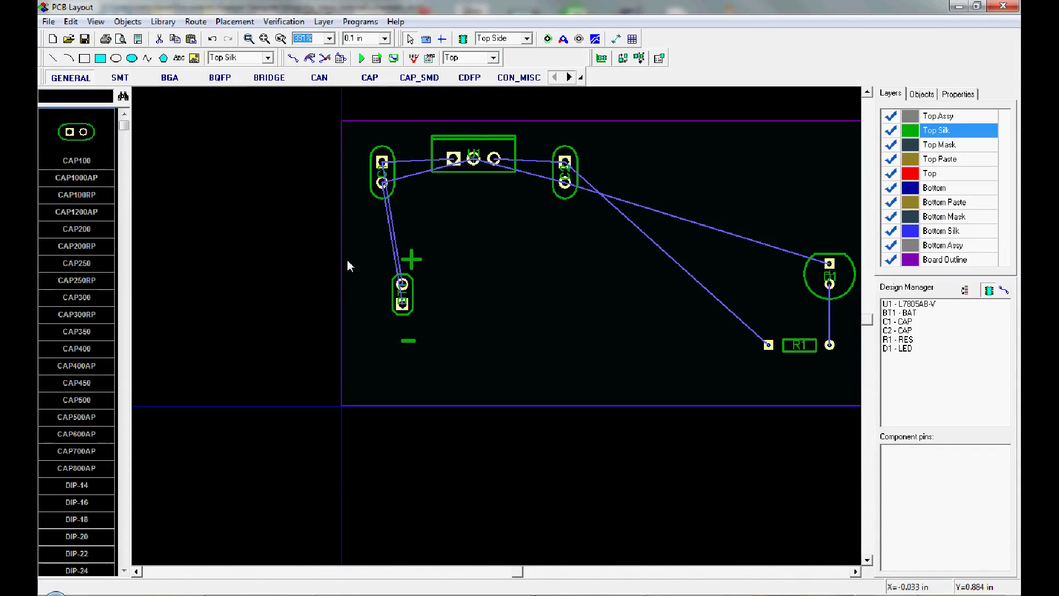
left_click(411, 331)
left_click_drag(412, 351, 406, 335)
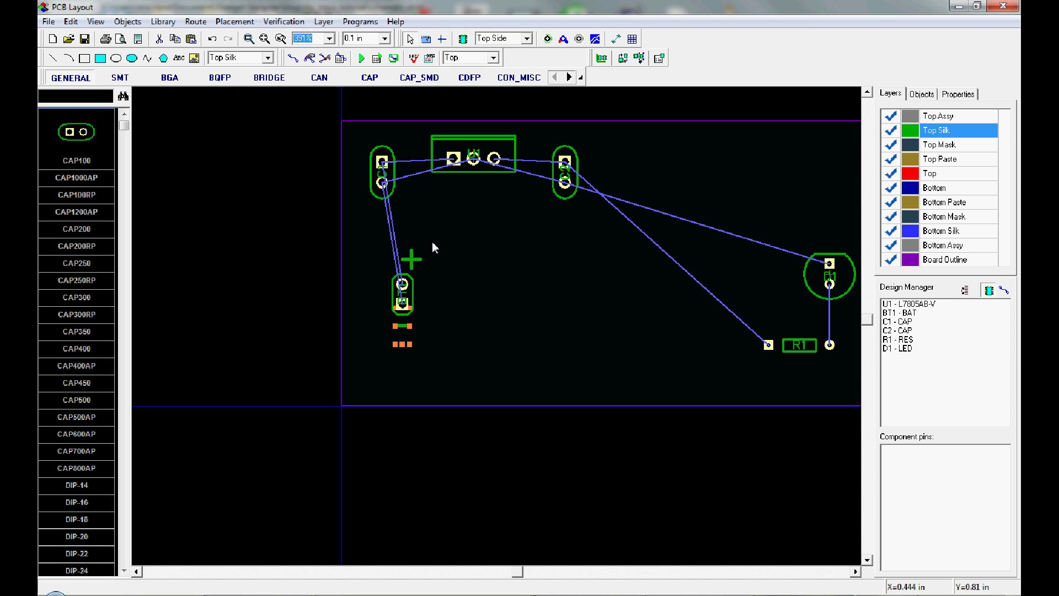
left_click_drag(412, 272, 446, 341)
left_click(368, 256)
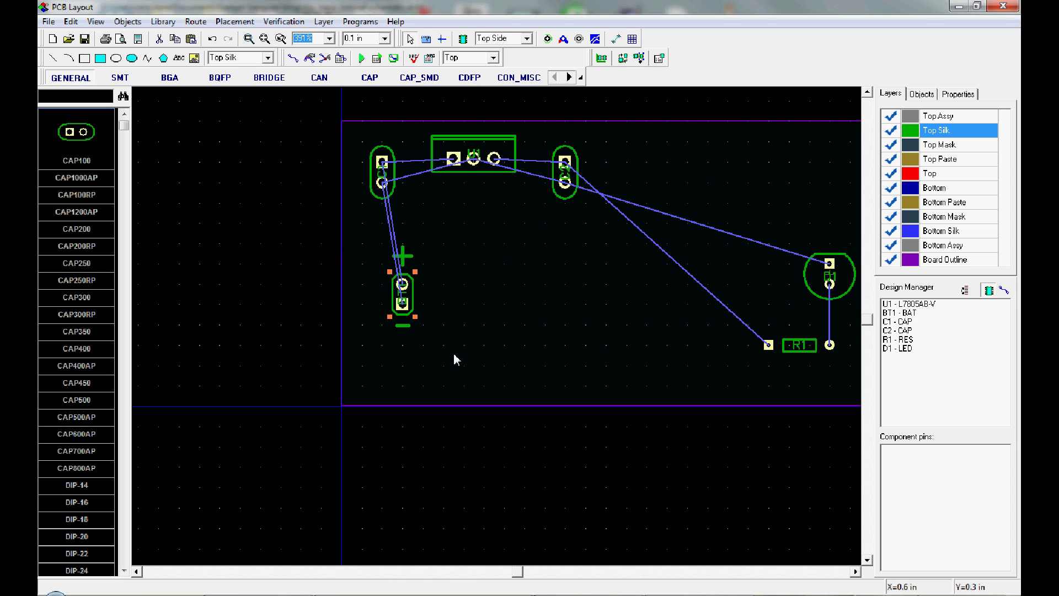
Move BT1 together with its polarity marks directly below C1.
left_click_drag(322, 223, 474, 360)
left_click_drag(393, 308, 392, 321)
left_click(430, 313)
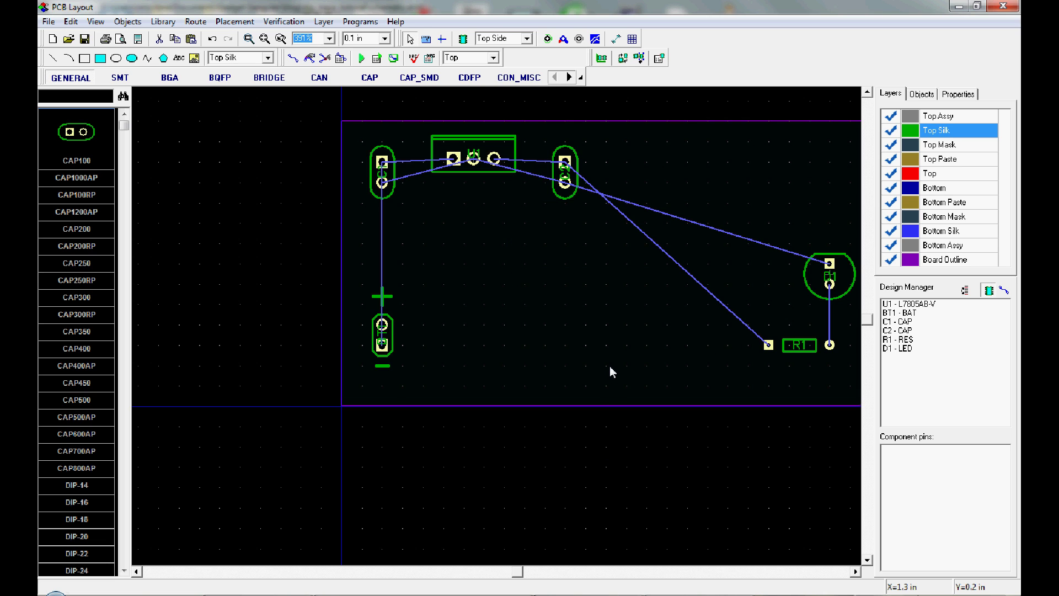
Place an 'Awesome Board' text label at the board's upper right, beside the capacitor.
scroll(610, 366, "down", 1)
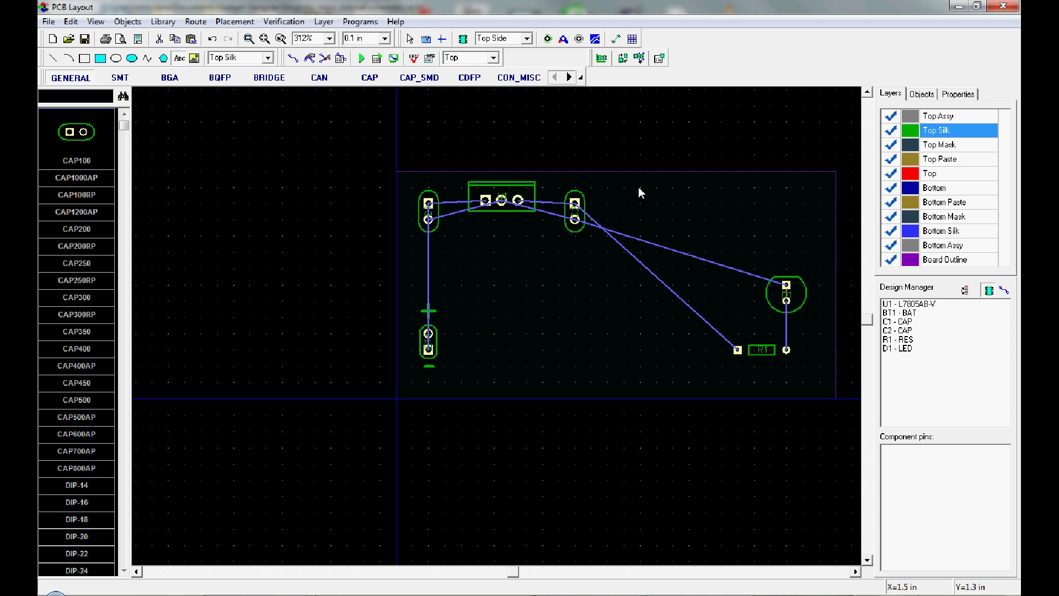
left_click(180, 58)
type("Awesome B")
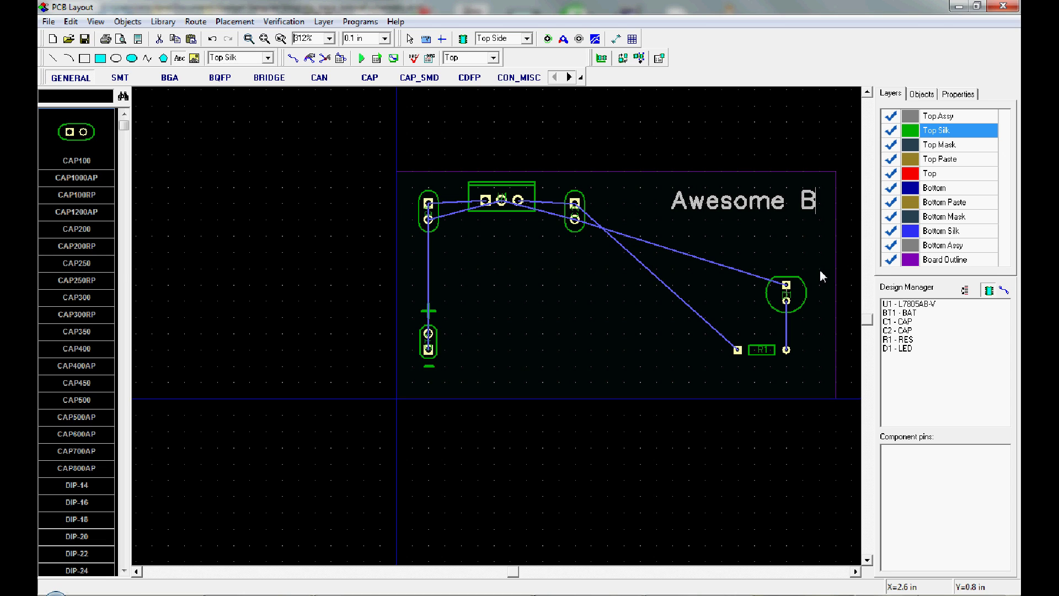
type("oard")
key("Return")
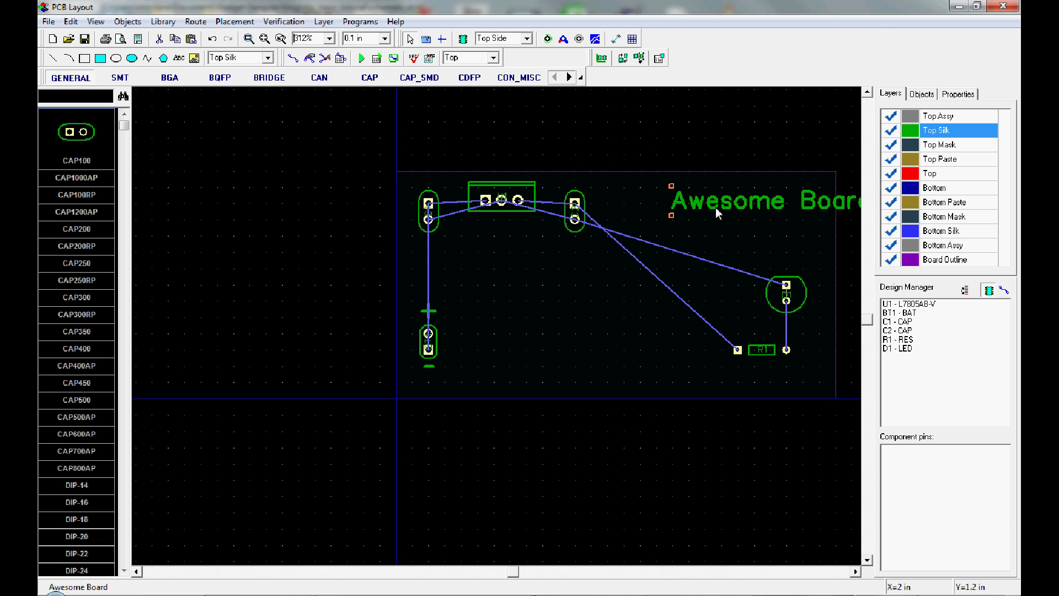
left_click_drag(719, 204, 610, 156)
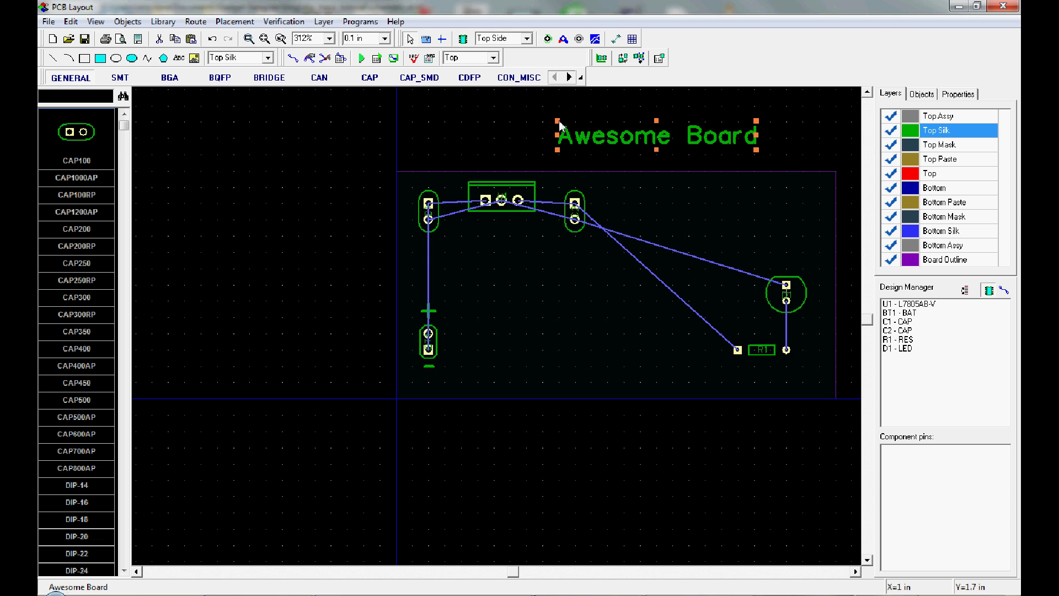
left_click(561, 130)
mouse_move(560, 130)
left_mouse_down()
mouse_move(597, 142)
mouse_move(589, 133)
mouse_move(576, 134)
mouse_move(679, 215)
mouse_move(653, 209)
mouse_move(674, 203)
left_mouse_up()
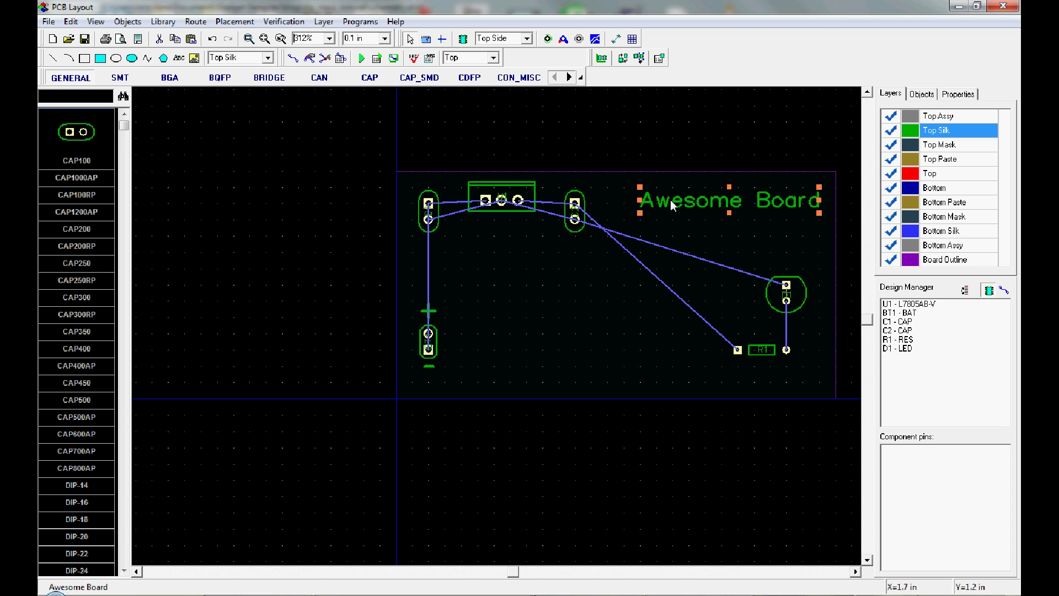
right_click(678, 203)
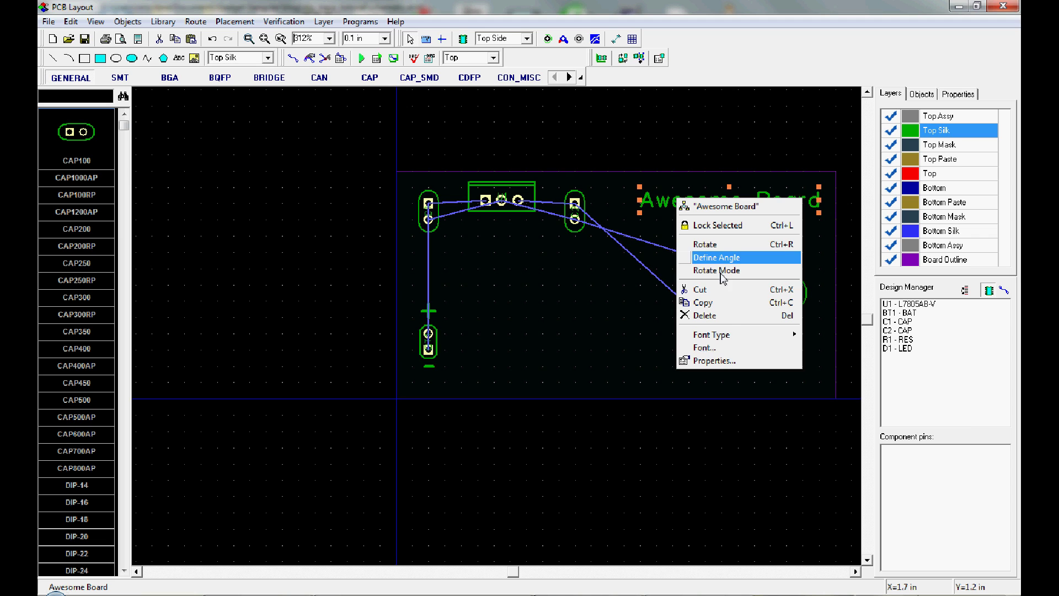
mouse_move(737, 338)
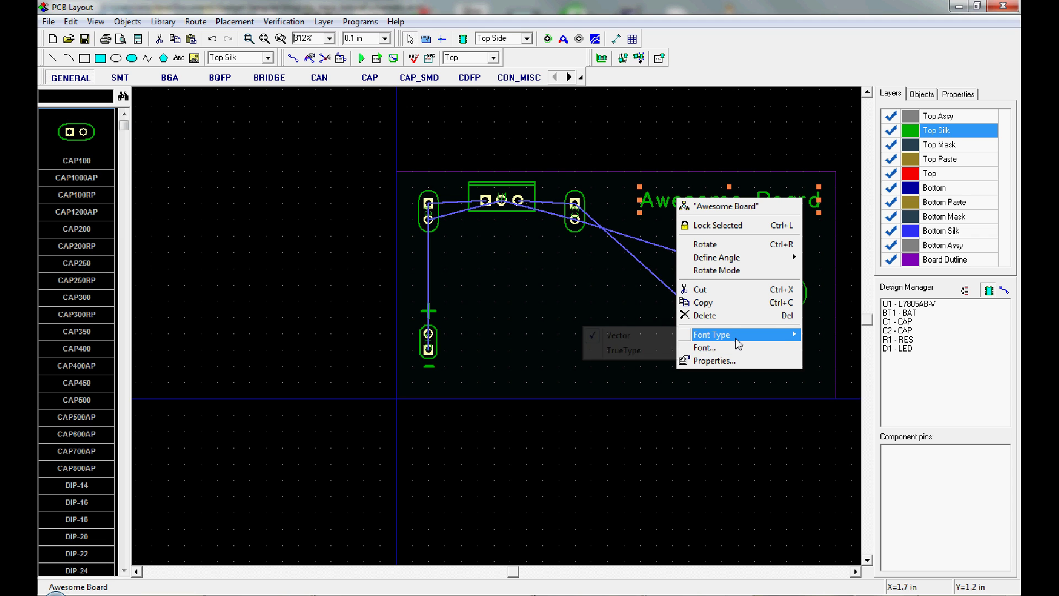
left_click(658, 352)
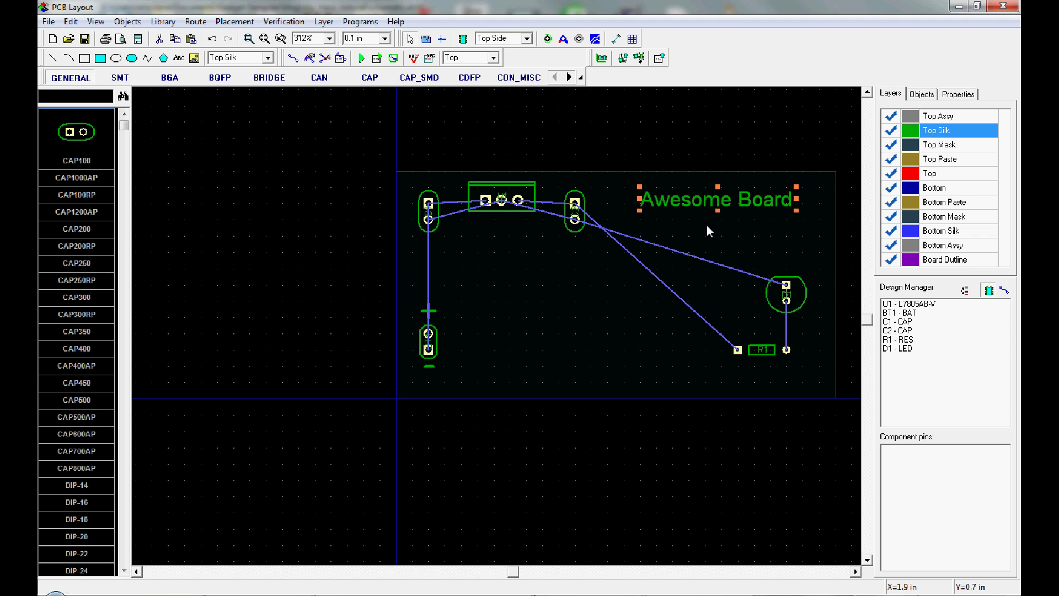
mouse_move(745, 193)
left_mouse_down()
mouse_move(773, 194)
mouse_move(756, 178)
left_mouse_up()
left_click(747, 137)
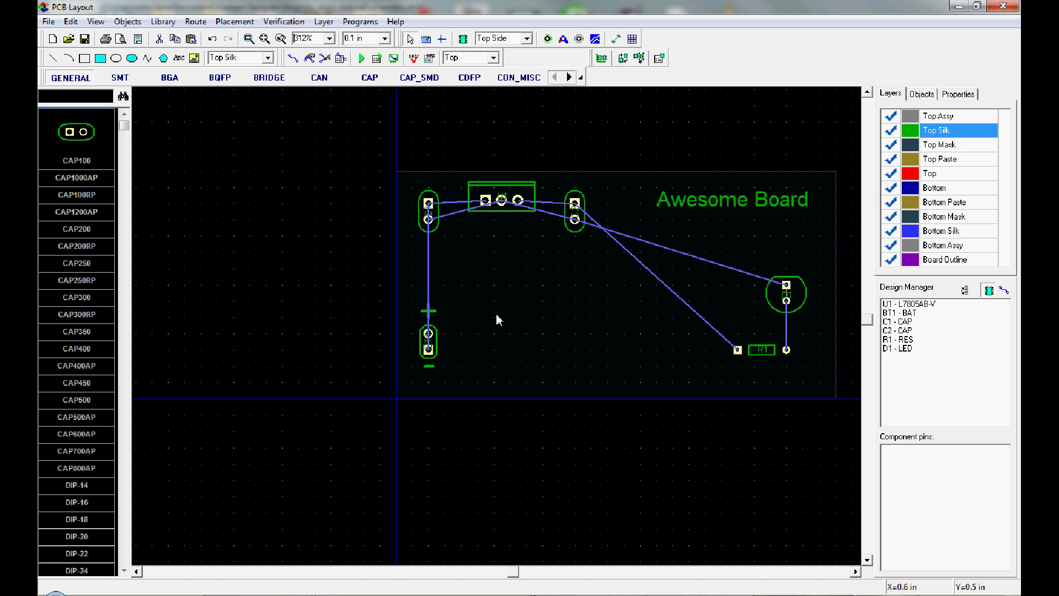
left_click(428, 311)
Route a top-layer copper trace from R1's pad to C2's pad.
left_click(293, 58)
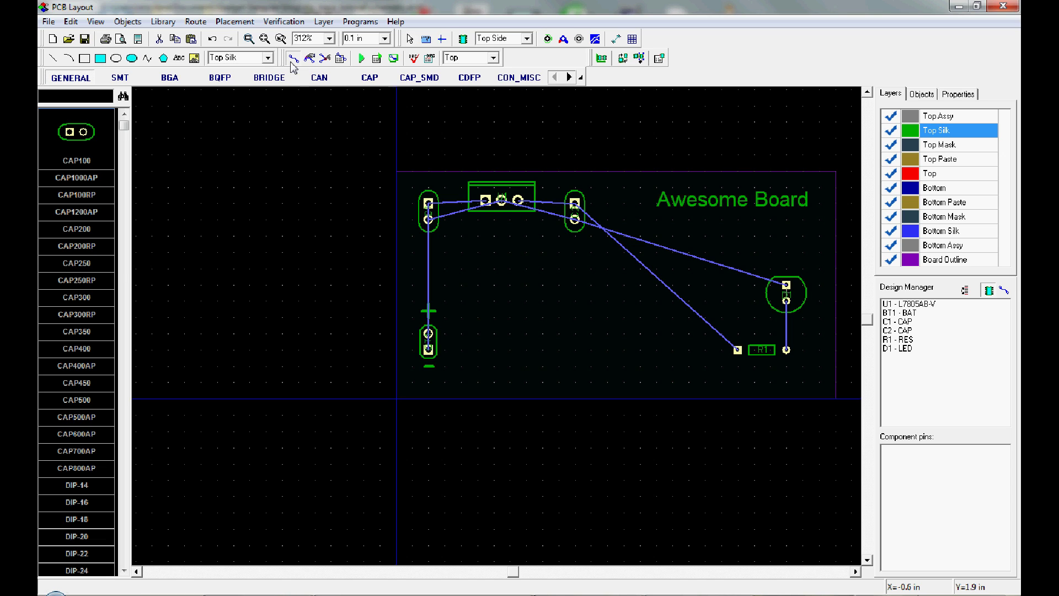
left_click(737, 350)
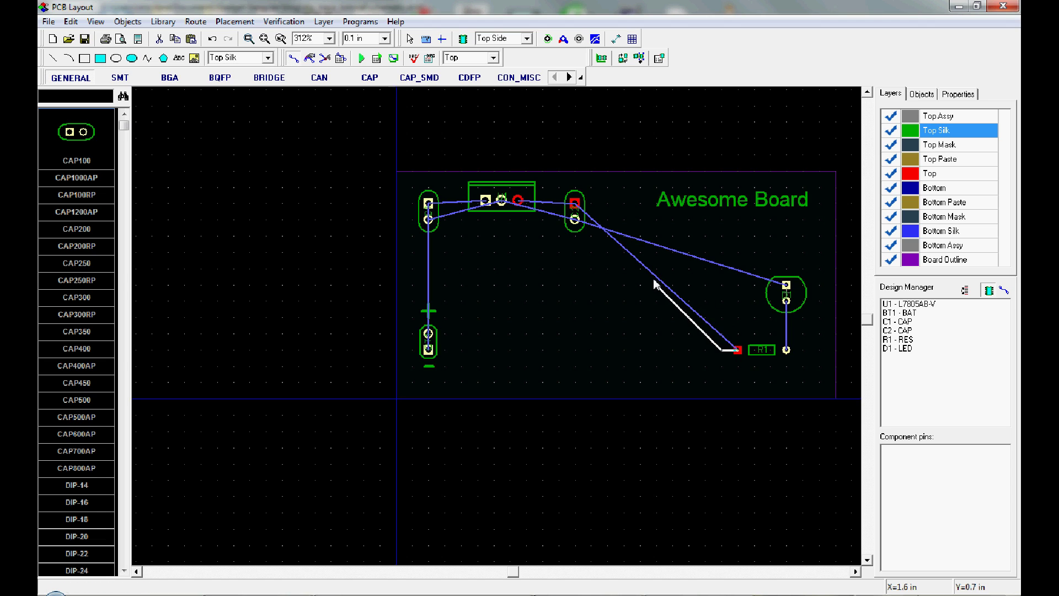
left_click(574, 211)
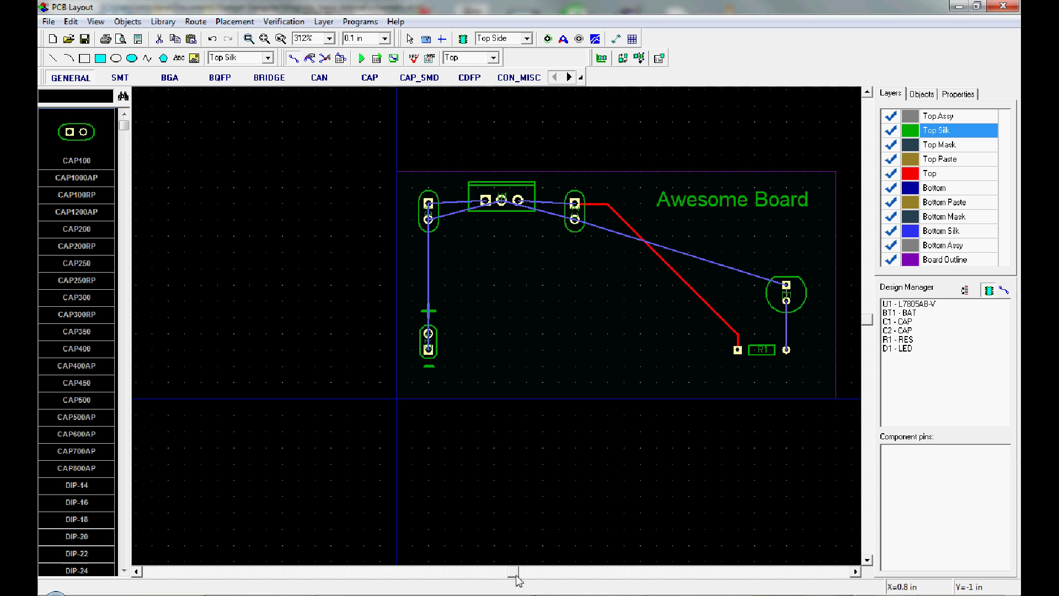
Route a trace from C2's pad to U1's middle output pin.
left_click_drag(513, 572, 530, 579)
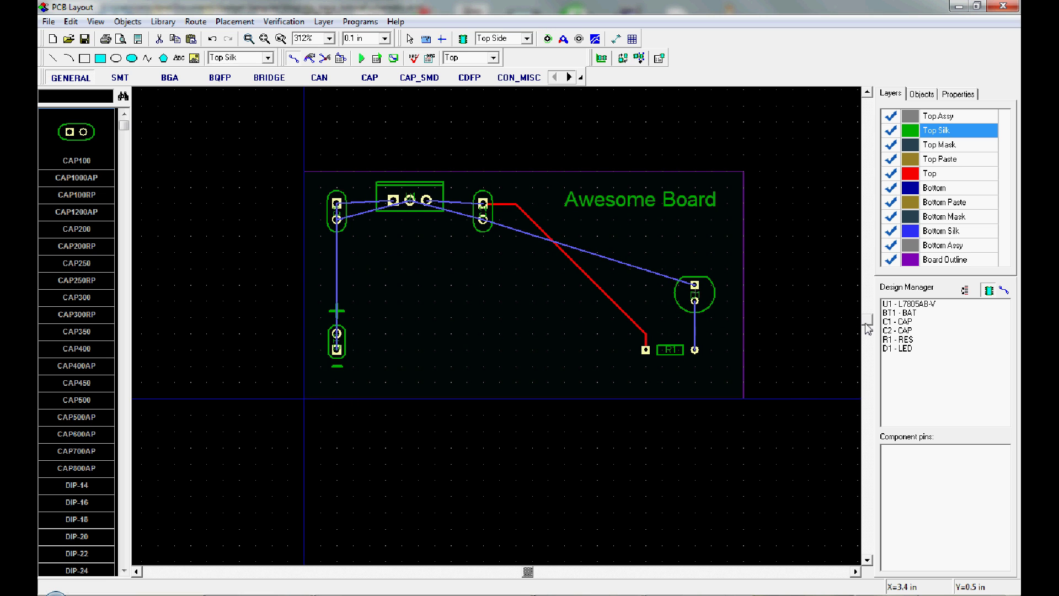
left_click_drag(869, 329, 863, 317)
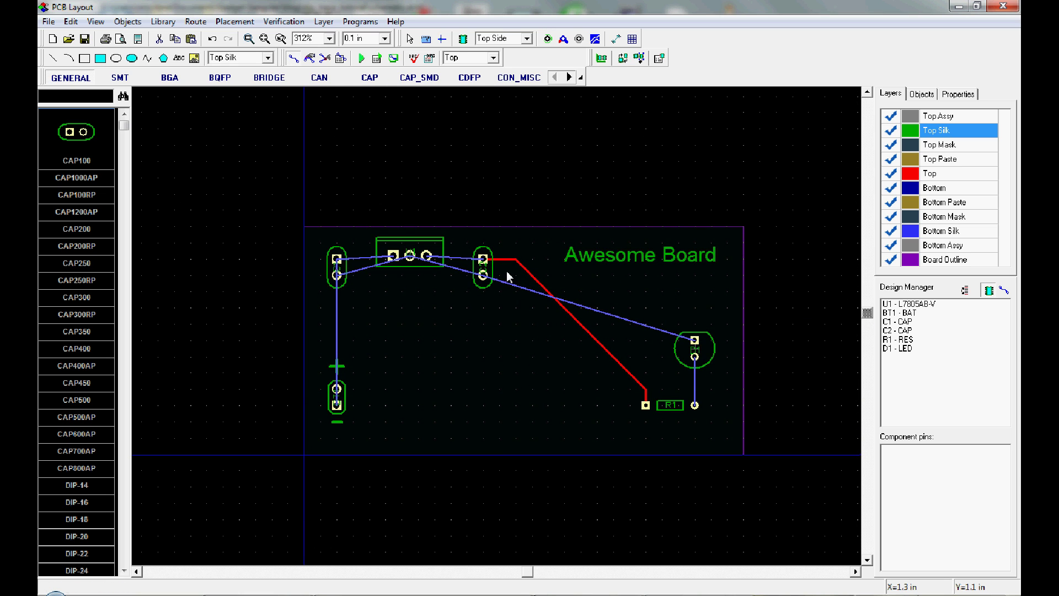
left_click(484, 264)
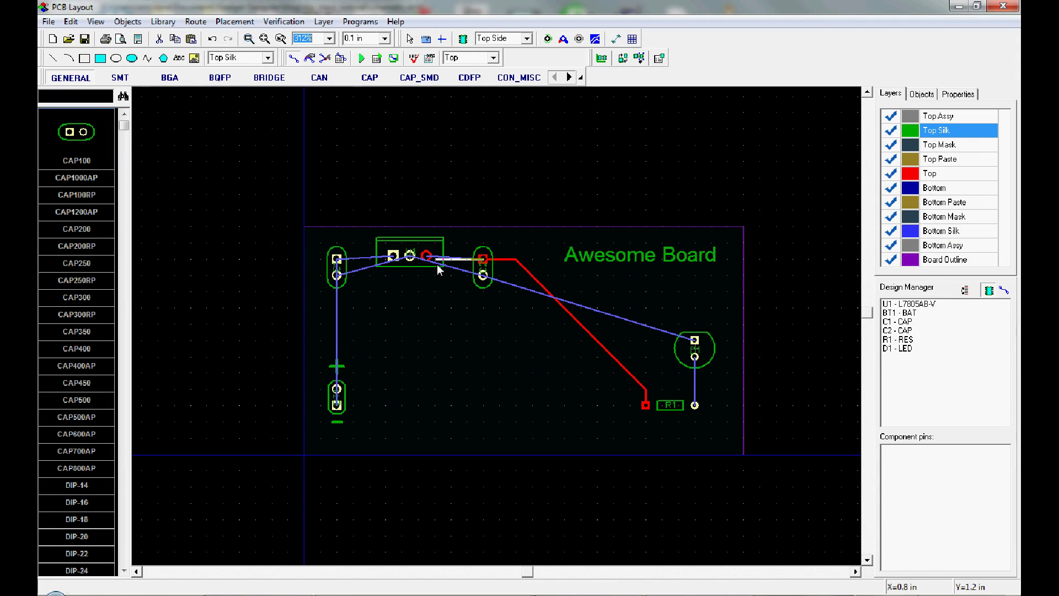
left_click(429, 258)
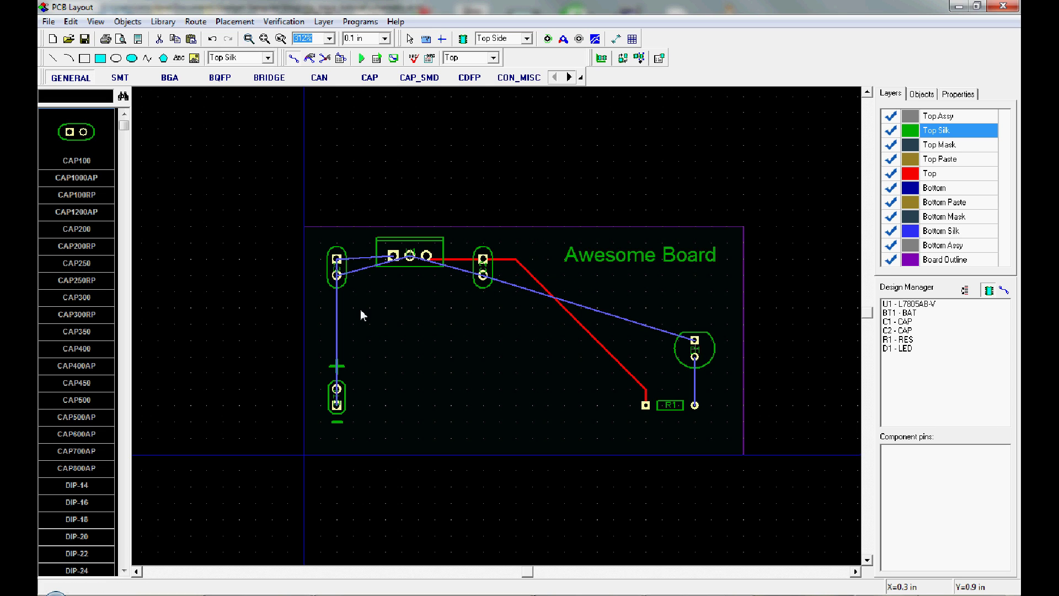
right_click(375, 365)
left_click(383, 356)
Rotate battery BT1 by 90° and move its minus mark beside it.
left_click(346, 402)
key("r")
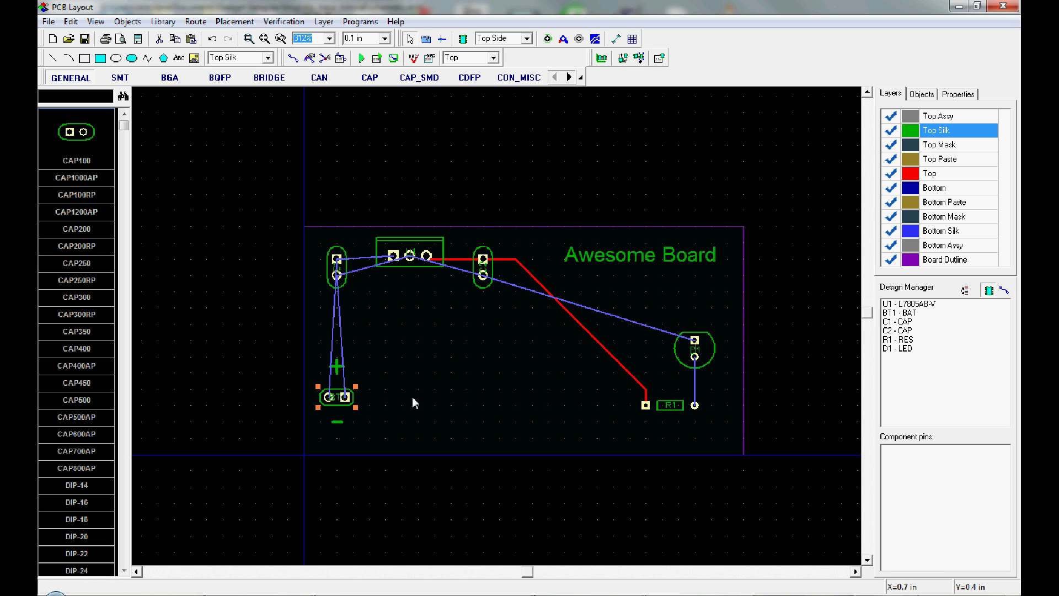
left_click(411, 396)
left_click_drag(337, 422, 286, 383)
Delete BT1's plus polarity silkscreen mark.
left_click(338, 377)
left_click_drag(254, 322, 301, 394)
key("Delete")
left_click(374, 409)
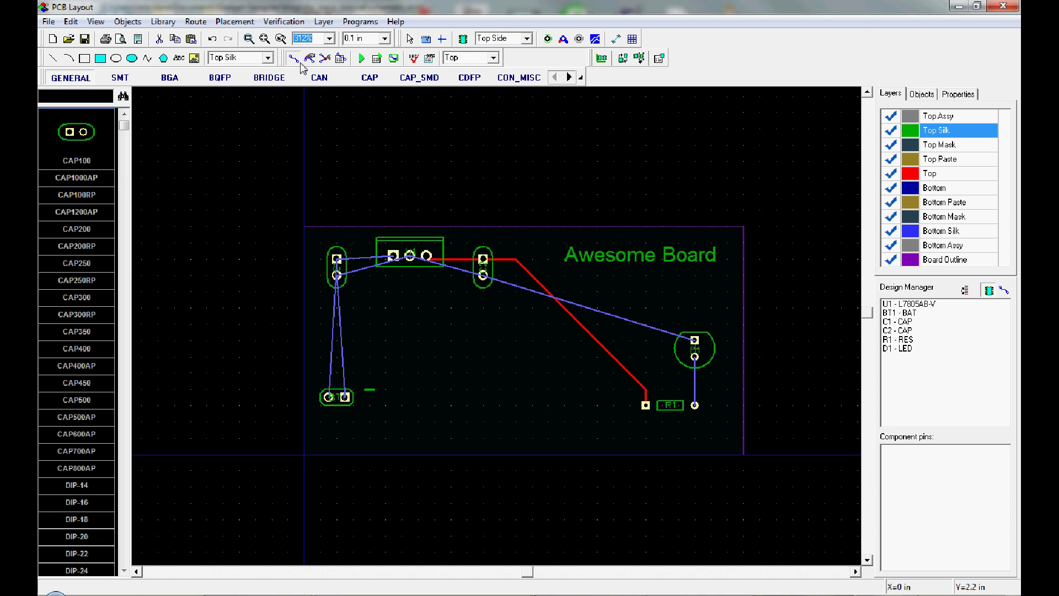
Connect BT1 up to C1, then C1's pad to U1's middle pin, cancelling stray routes.
left_click(345, 398)
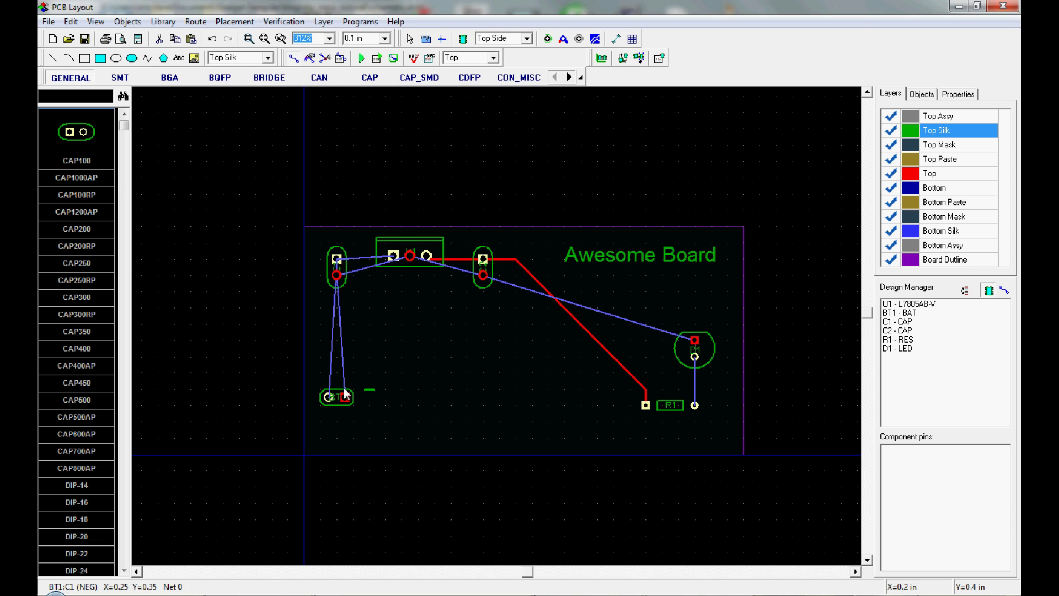
left_click(337, 276)
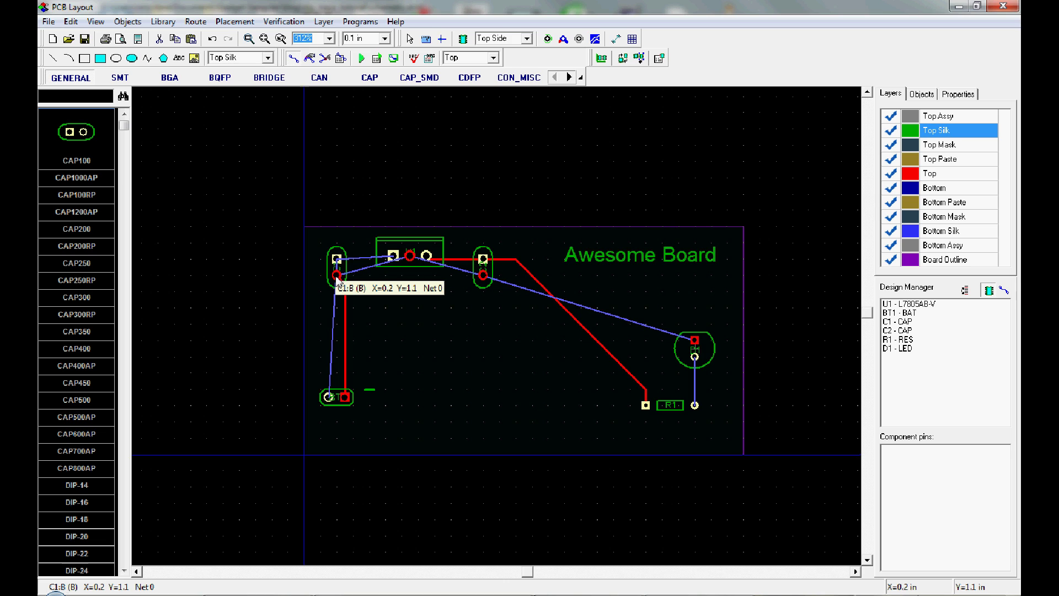
right_click(271, 270)
left_click(257, 267)
right_click(255, 265)
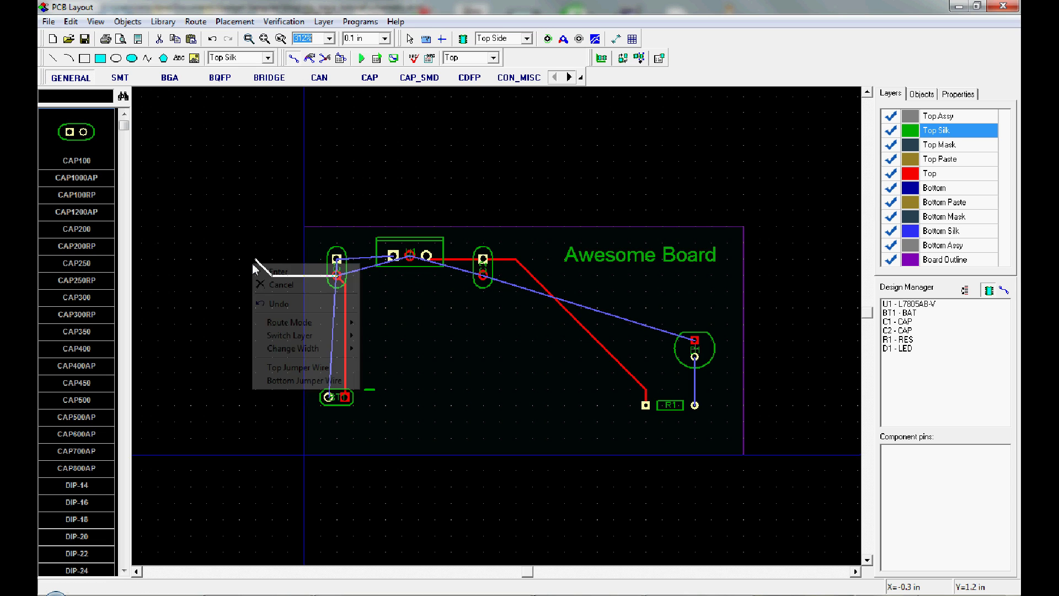
left_click(282, 286)
right_click(310, 279)
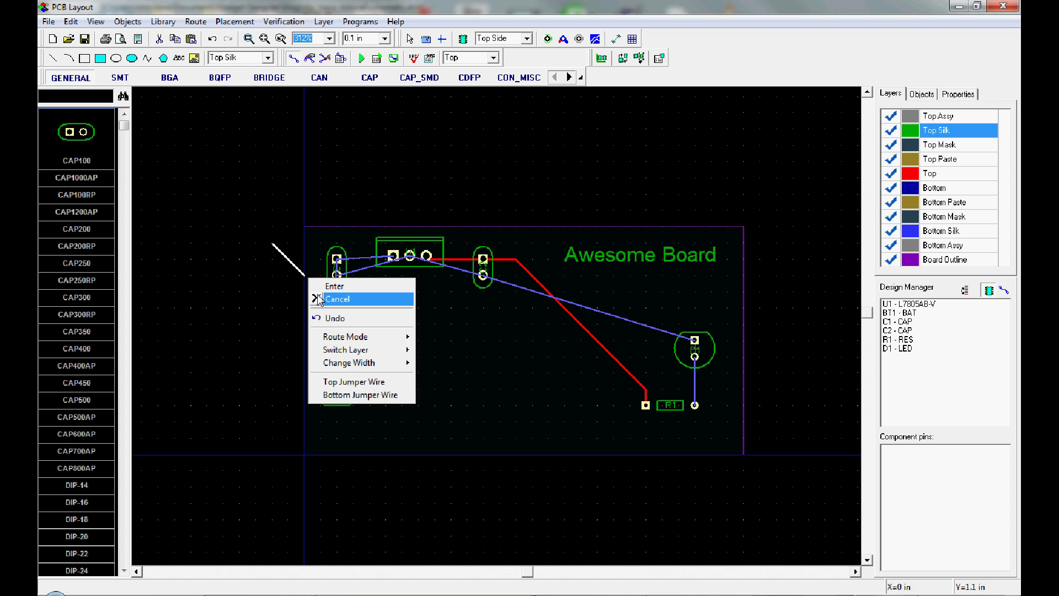
left_click(337, 298)
left_click(337, 274)
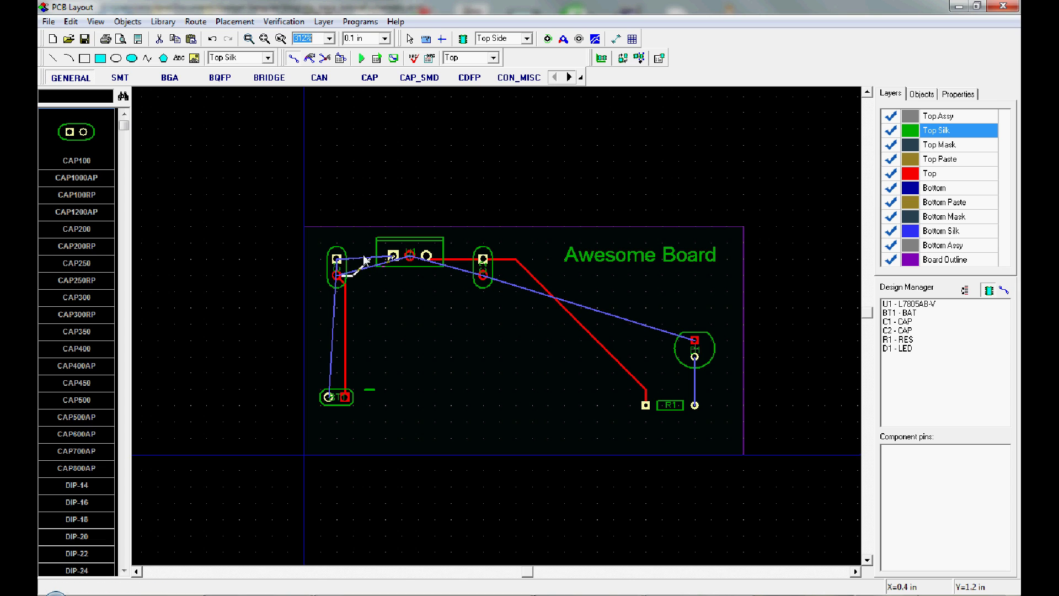
left_click(409, 262)
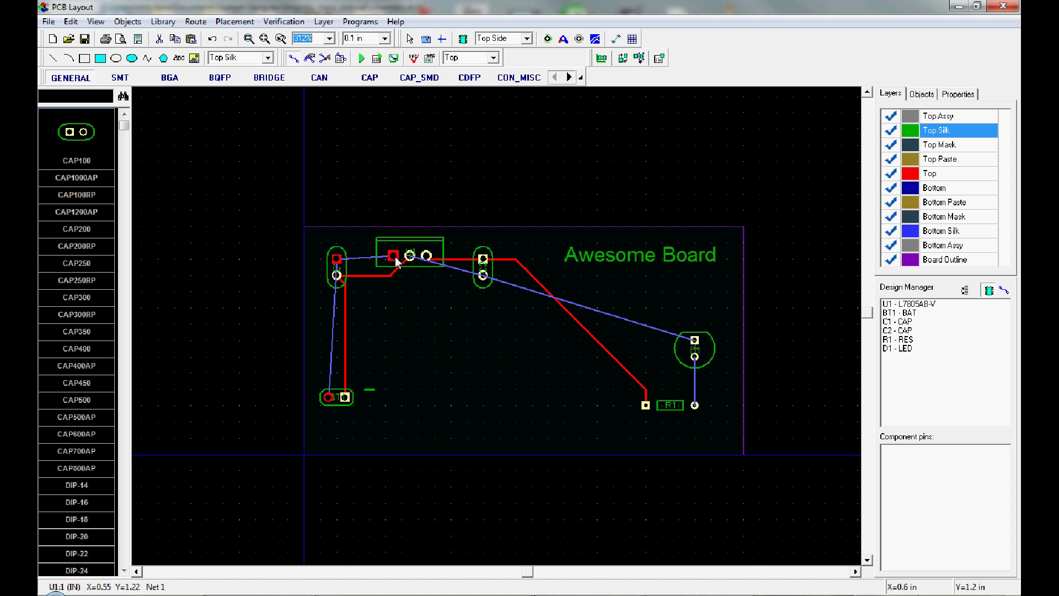
Run a trace from C1's top pad, cornering left of C1, to BT1's left pad.
left_click(395, 258)
left_click(336, 260)
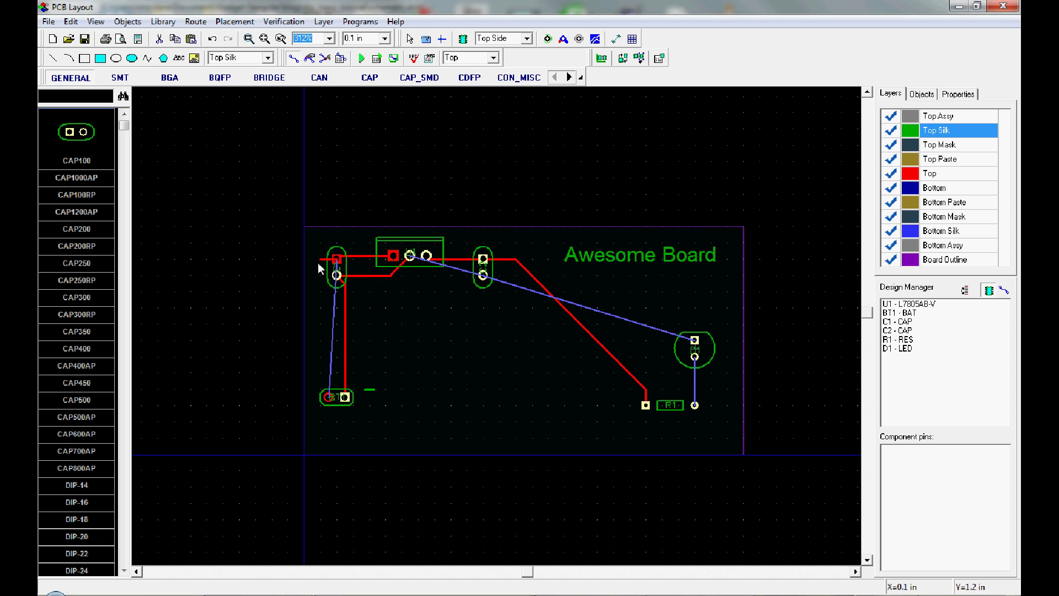
right_click(315, 270)
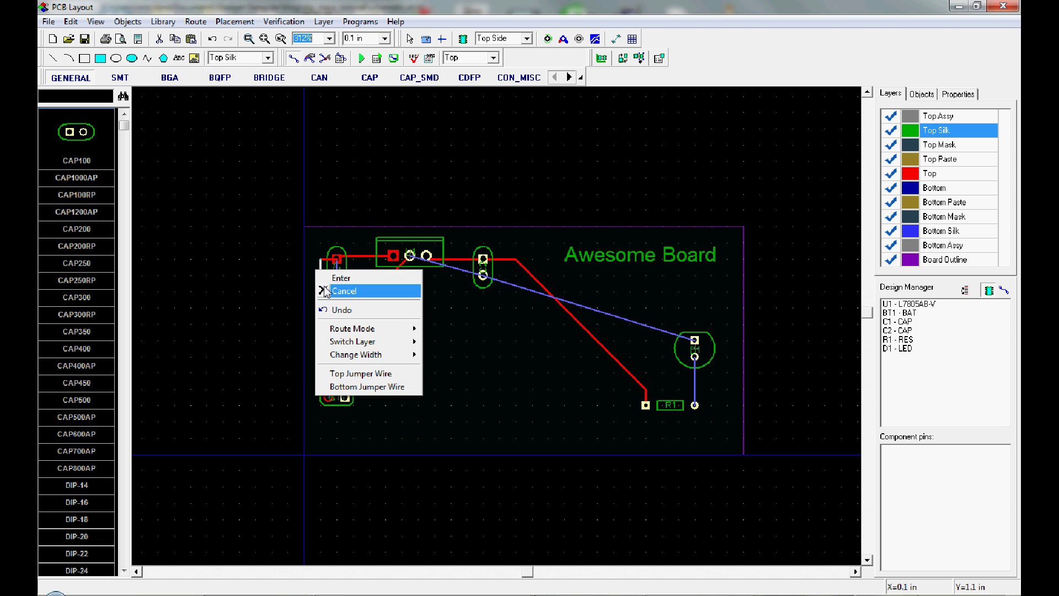
left_click(339, 290)
left_click(337, 267)
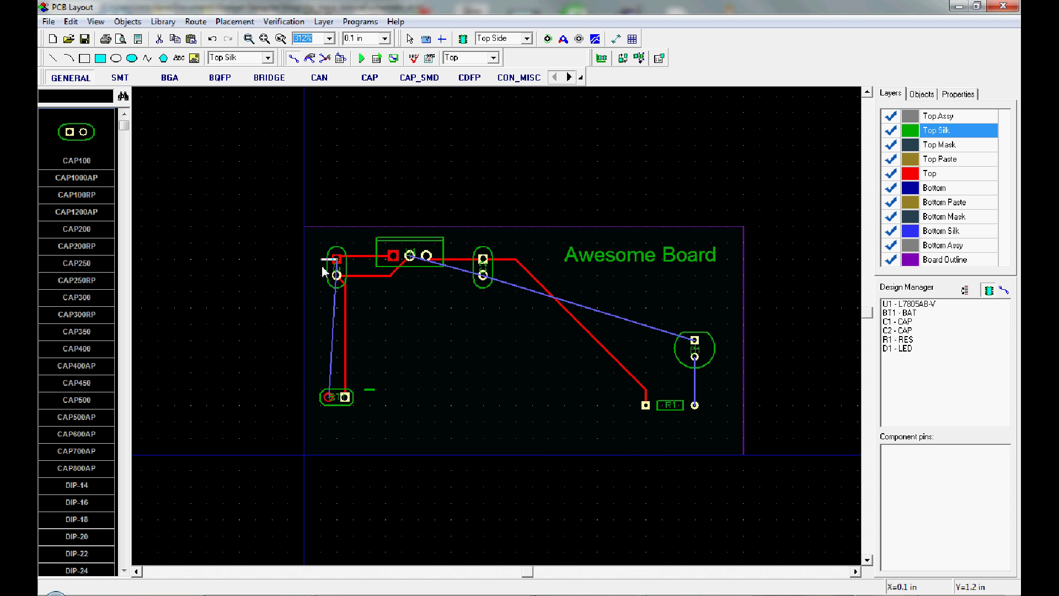
left_click(321, 275)
left_click(329, 396)
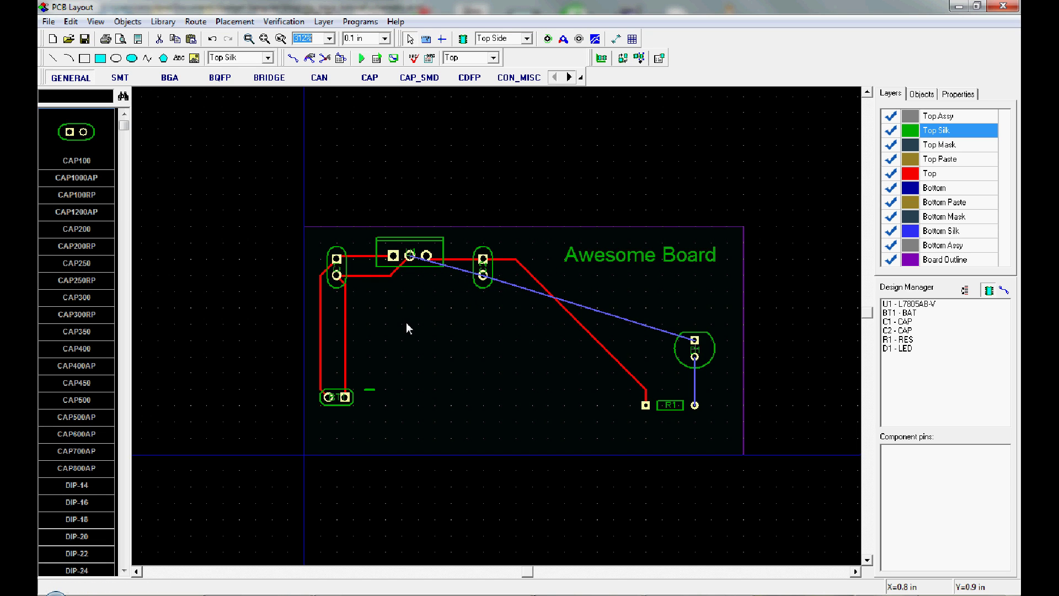
Rename the battery/capacitor/regulator trace's net from Net 0 to Gnd.
right_click(449, 340)
key("Escape")
right_click(346, 352)
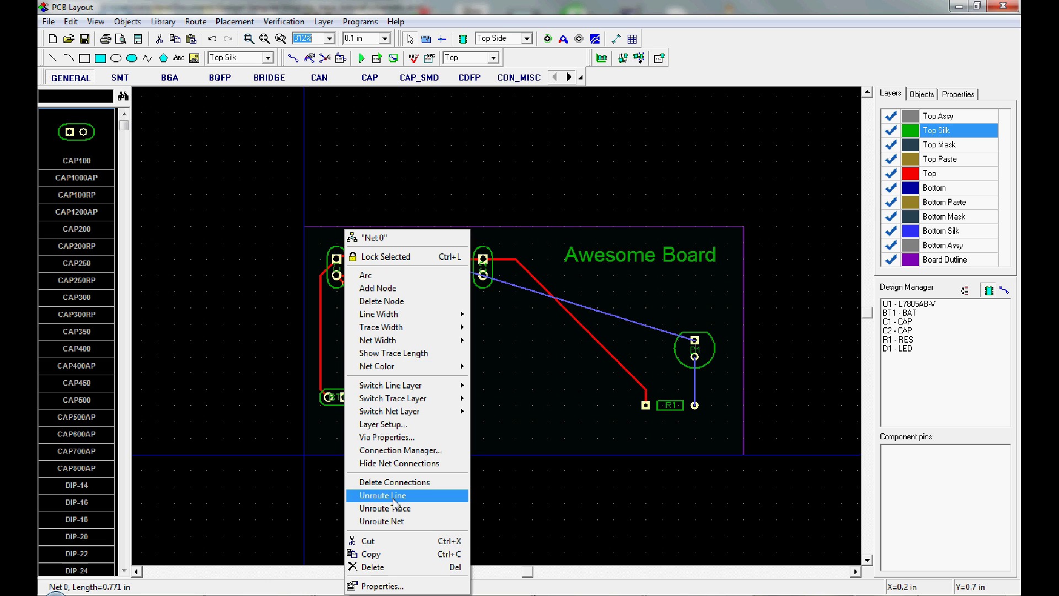
left_click(427, 244)
type("Gnd")
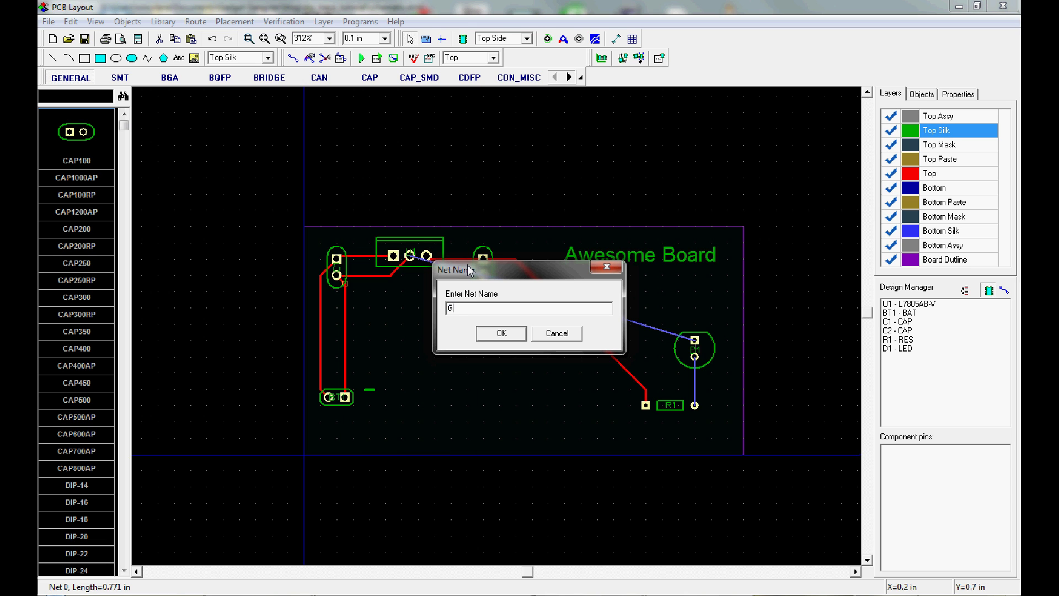
left_click(501, 333)
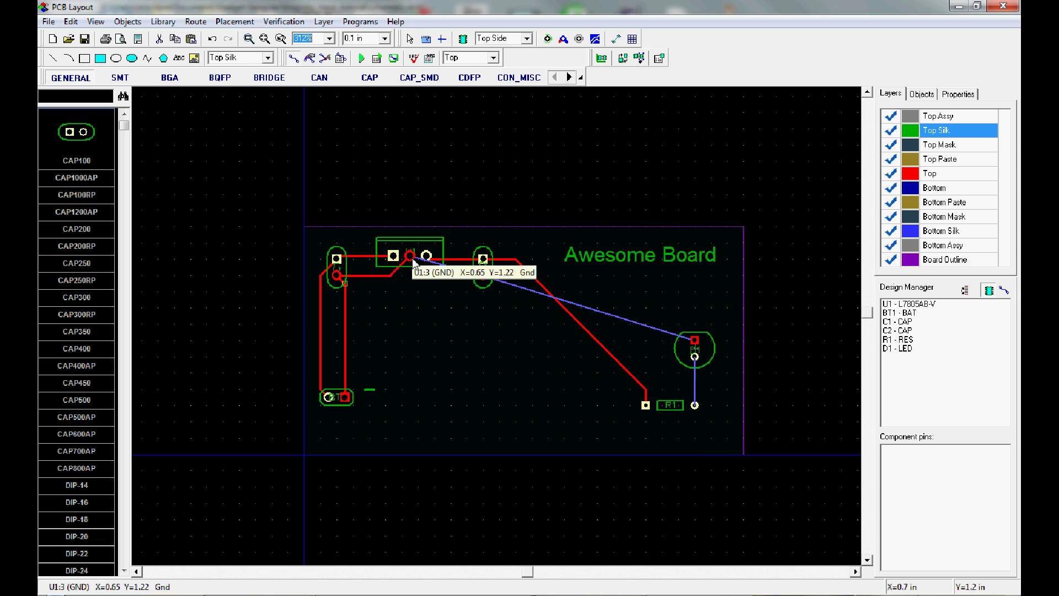
Connect D1's lower pad to R1, and D1's upper pad to U1 via a top-edge corner.
left_click(694, 356)
left_click(696, 406)
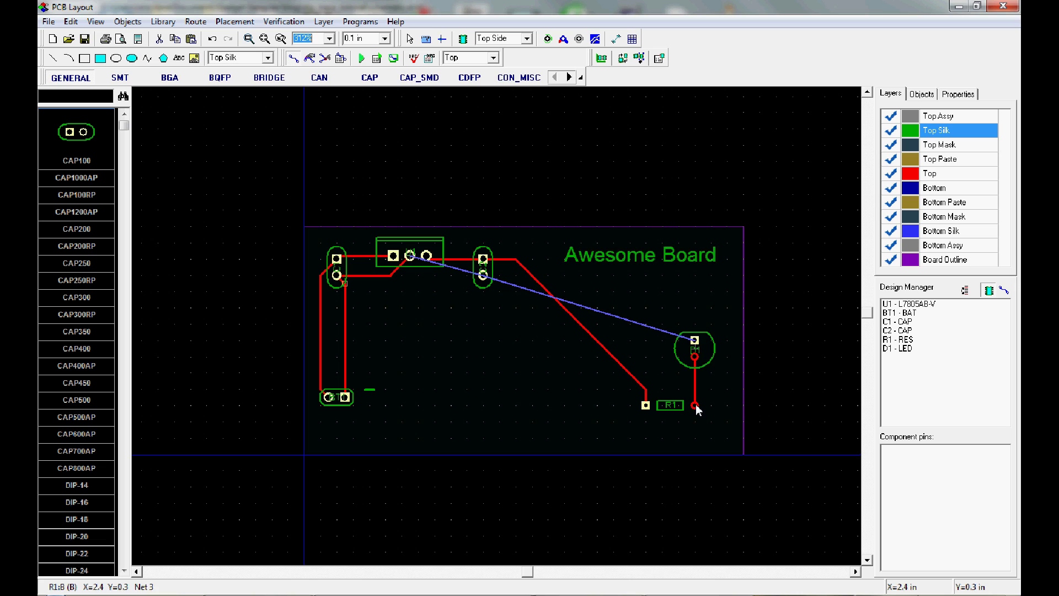
left_click(696, 345)
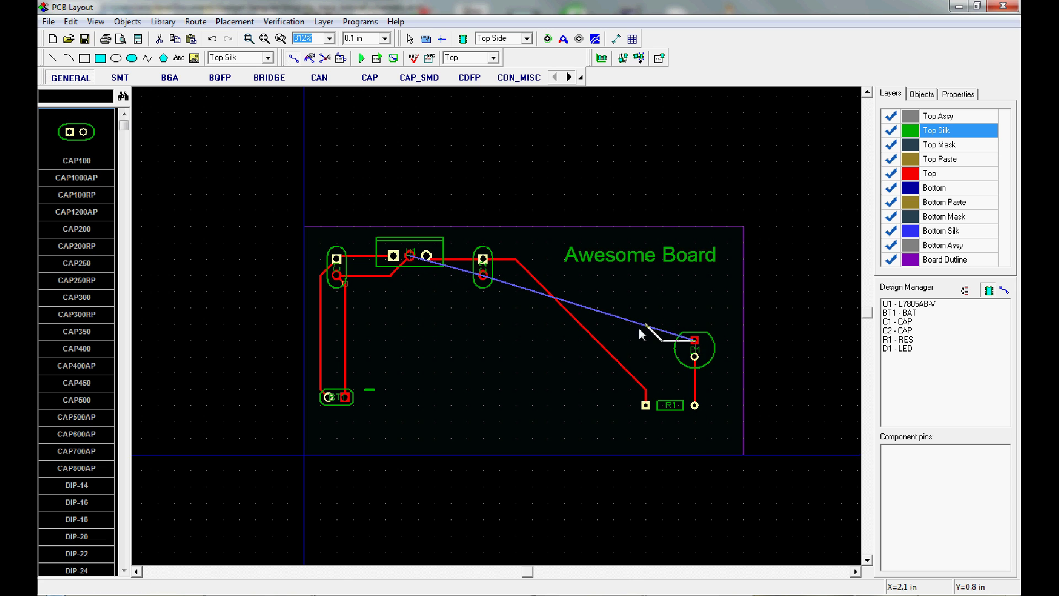
left_click(582, 245)
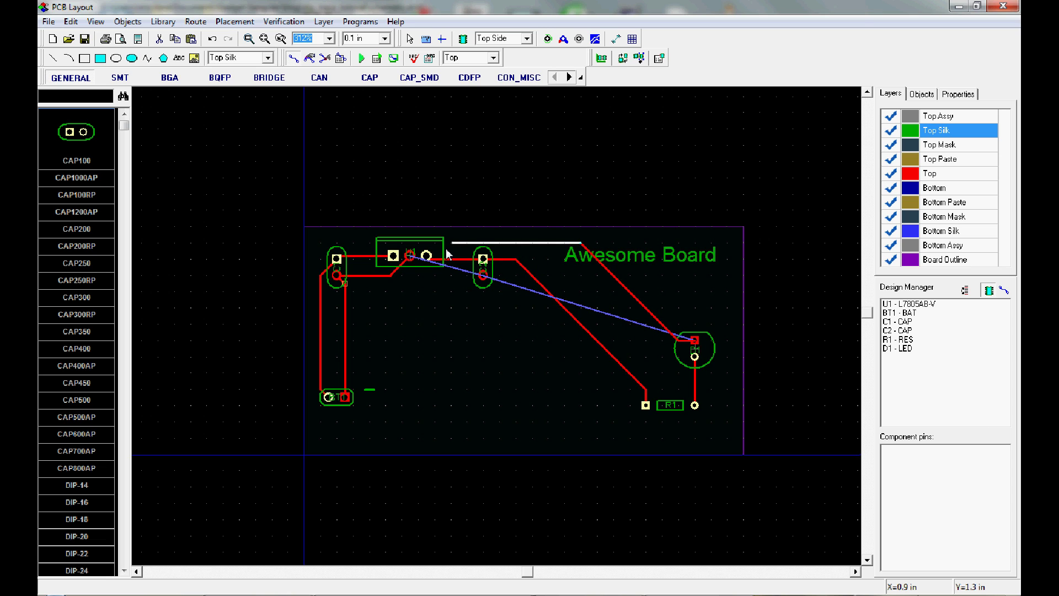
left_click(410, 256)
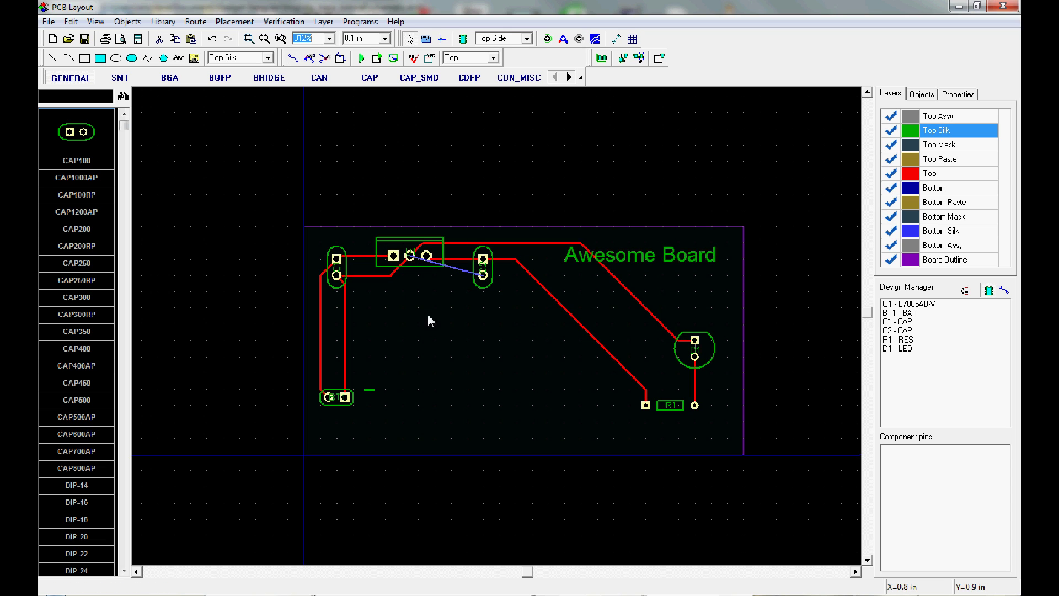
Join C2's lower pad into the existing Gnd trace.
left_click(483, 274)
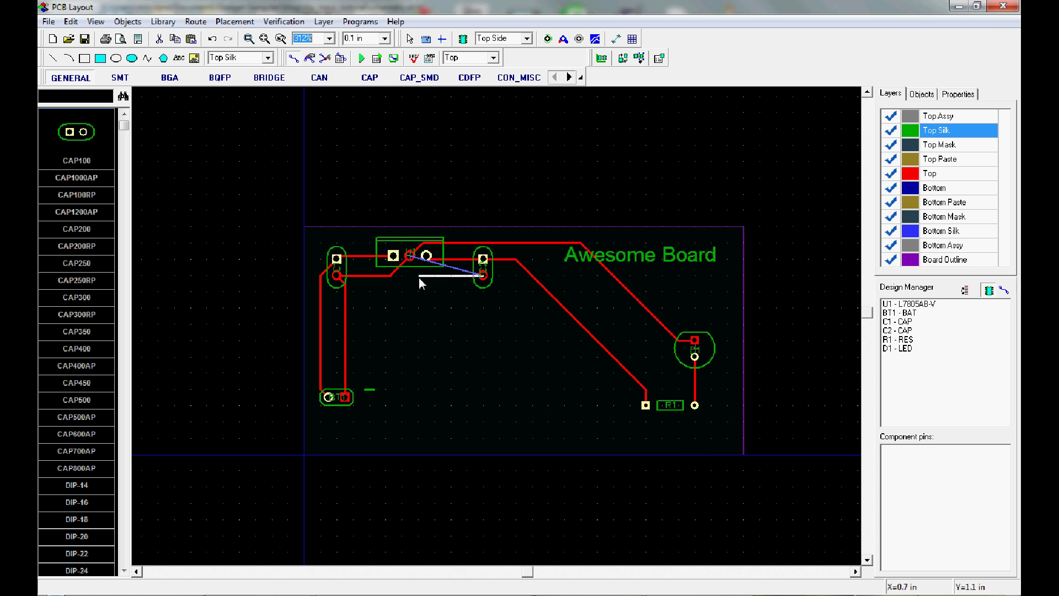
left_click(389, 275)
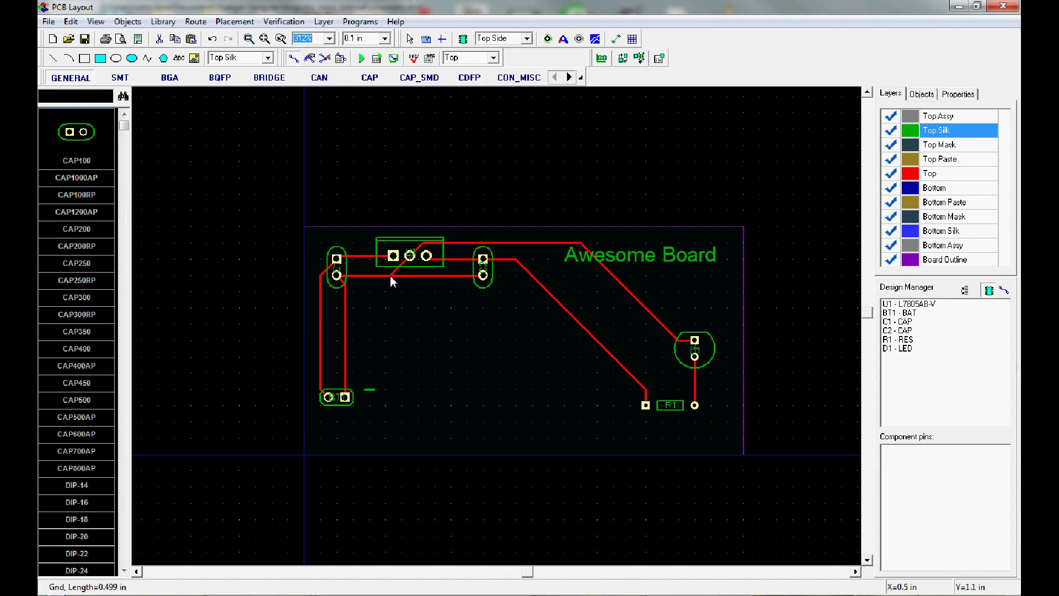
right_click(422, 332)
left_click(400, 330)
right_click(459, 346)
left_click(435, 326)
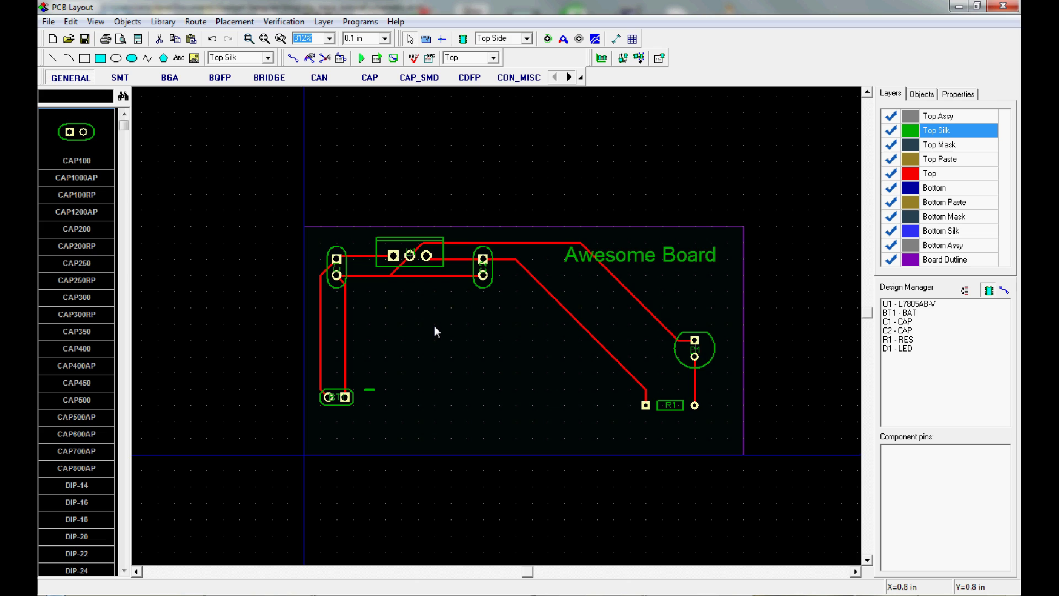